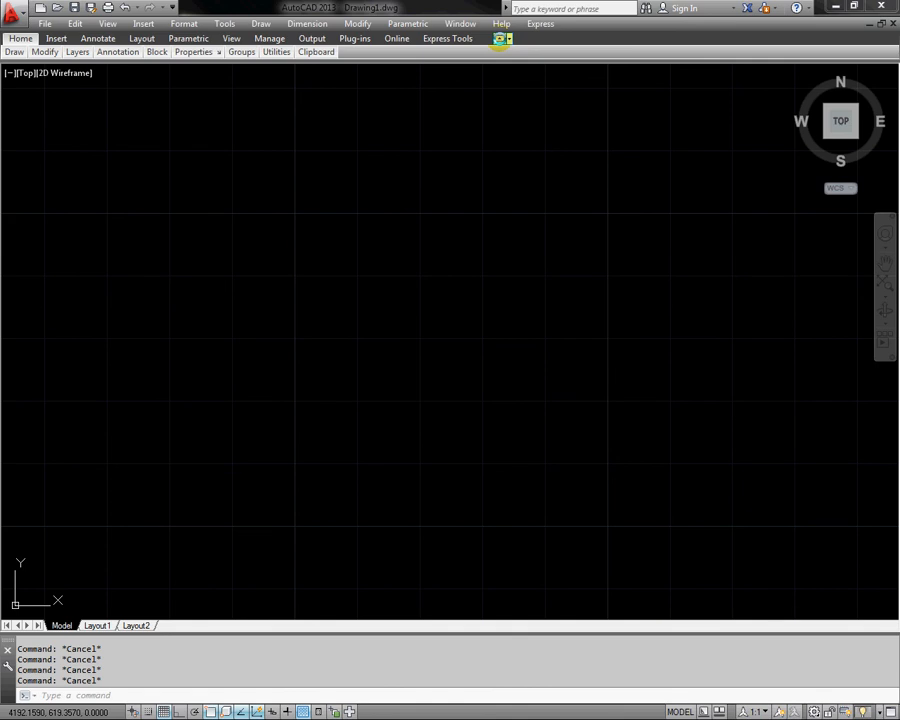
# Restore the minimized ribbon to its full display with all tool panels expanded
pyautogui.click(500, 38)
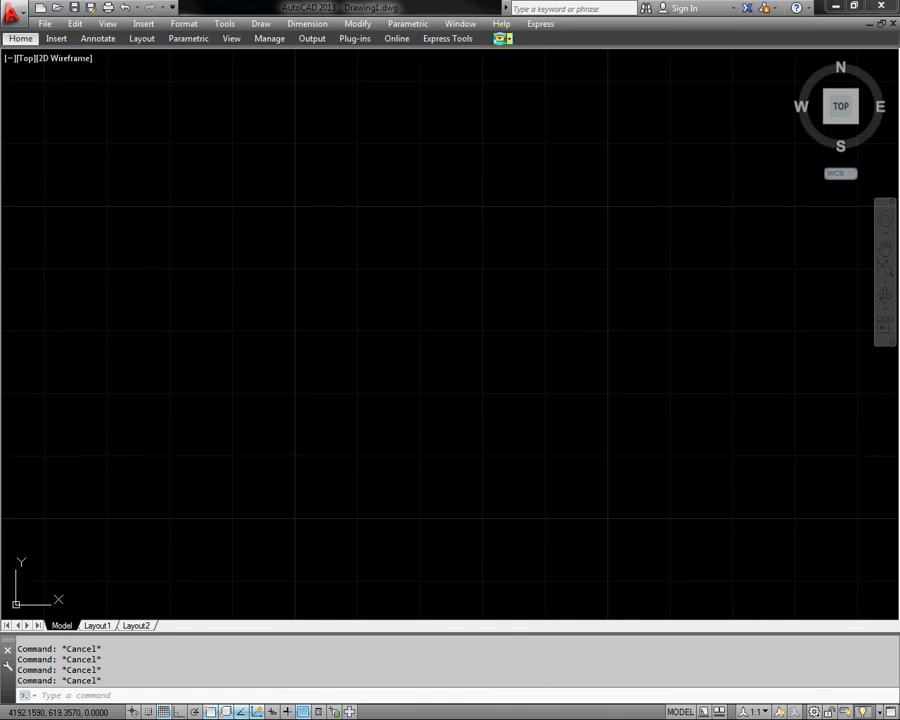
pyautogui.click(500, 38)
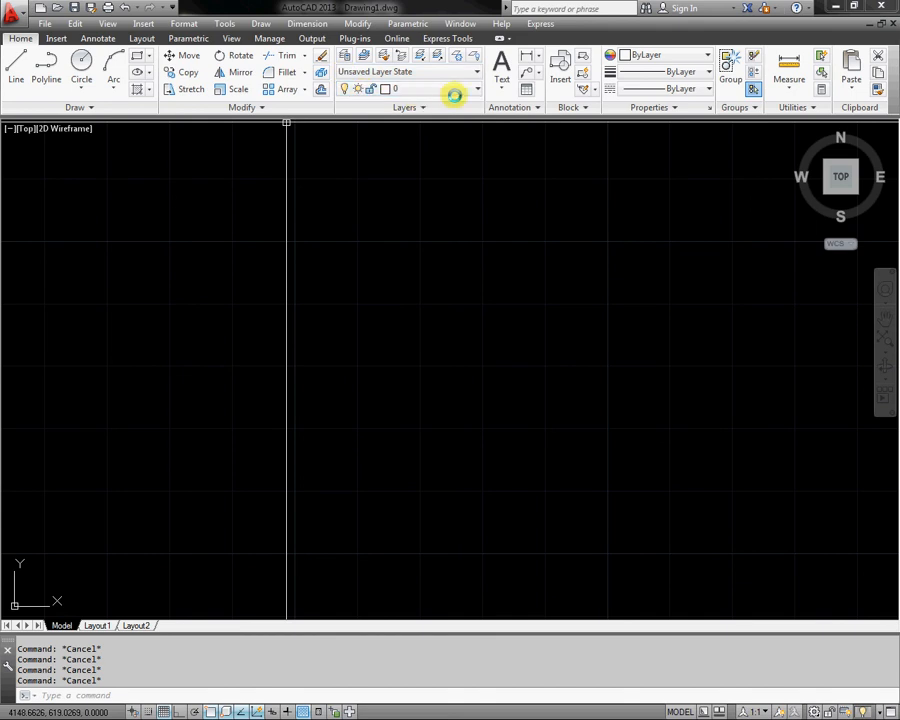
pyautogui.click(402, 108)
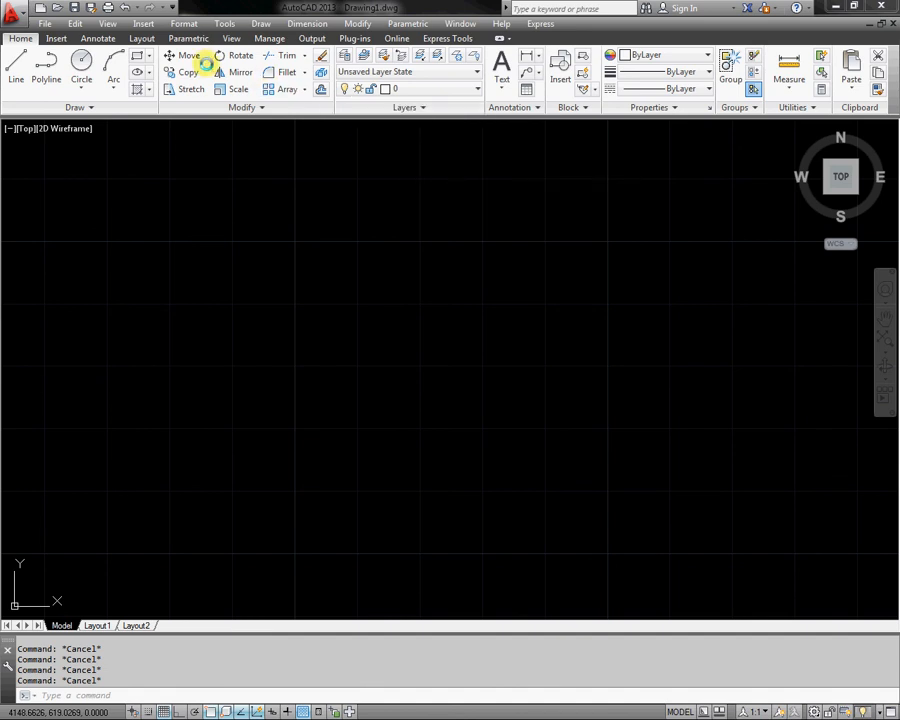
# Show the Layers and Layers II toolbars and dock them side by side directly above the drawing area
pyautogui.click(230, 38)
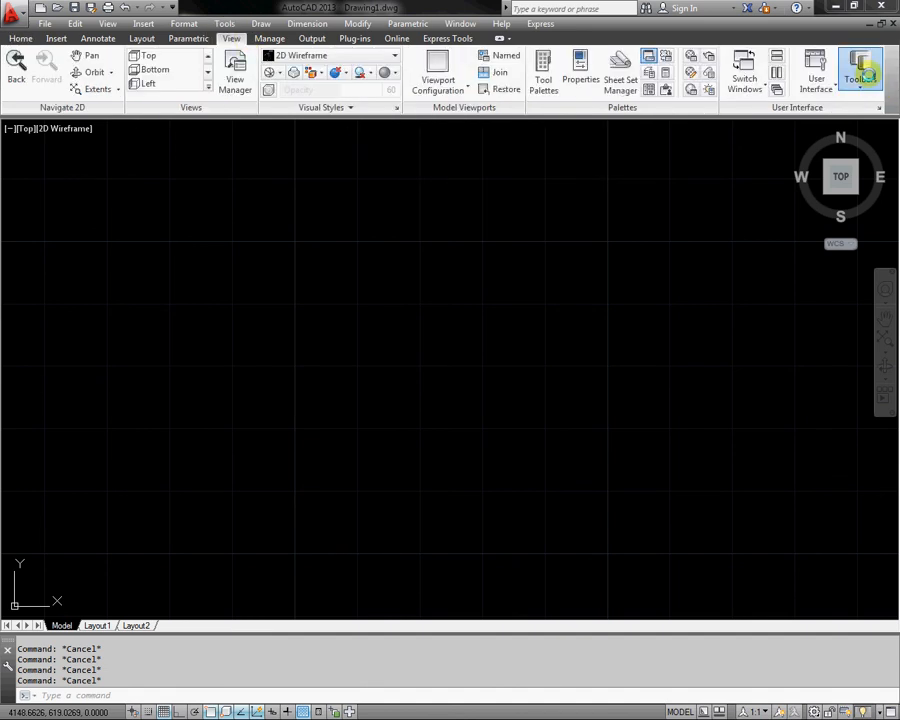
pyautogui.click(860, 82)
pyautogui.moveTo(846, 117)
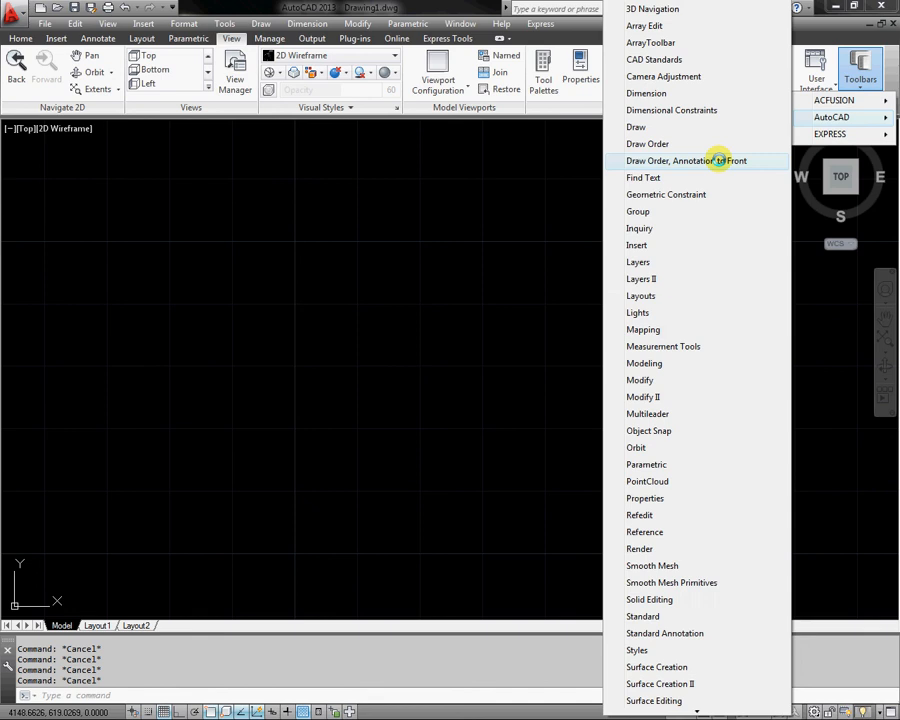
pyautogui.click(638, 262)
pyautogui.click(858, 74)
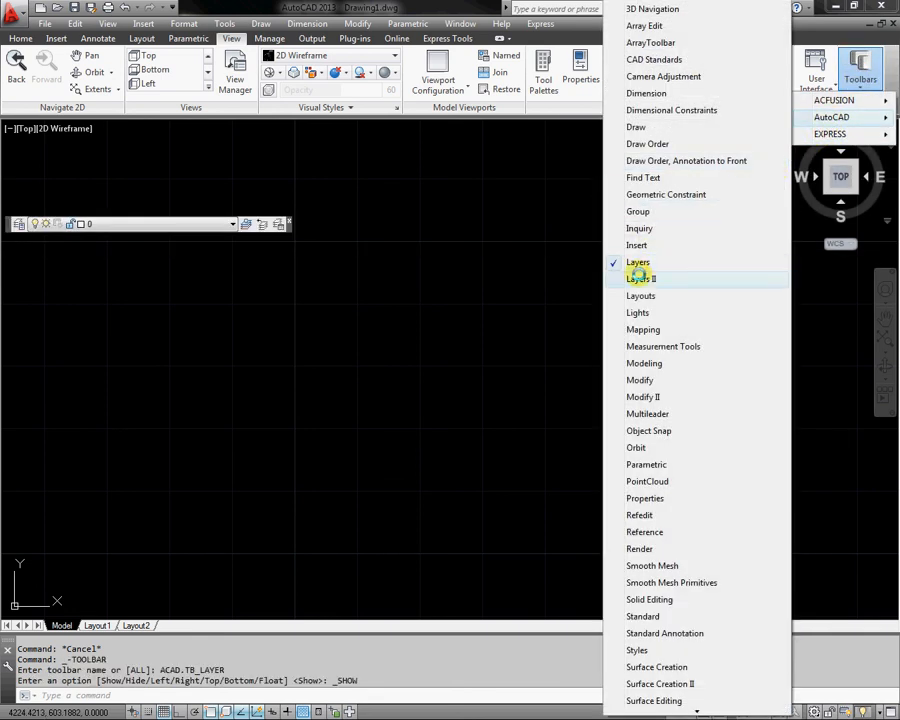
pyautogui.moveTo(338, 164)
pyautogui.mouseDown()
pyautogui.moveTo(399, 143)
pyautogui.moveTo(424, 120)
pyautogui.moveTo(414, 126)
pyautogui.mouseUp()
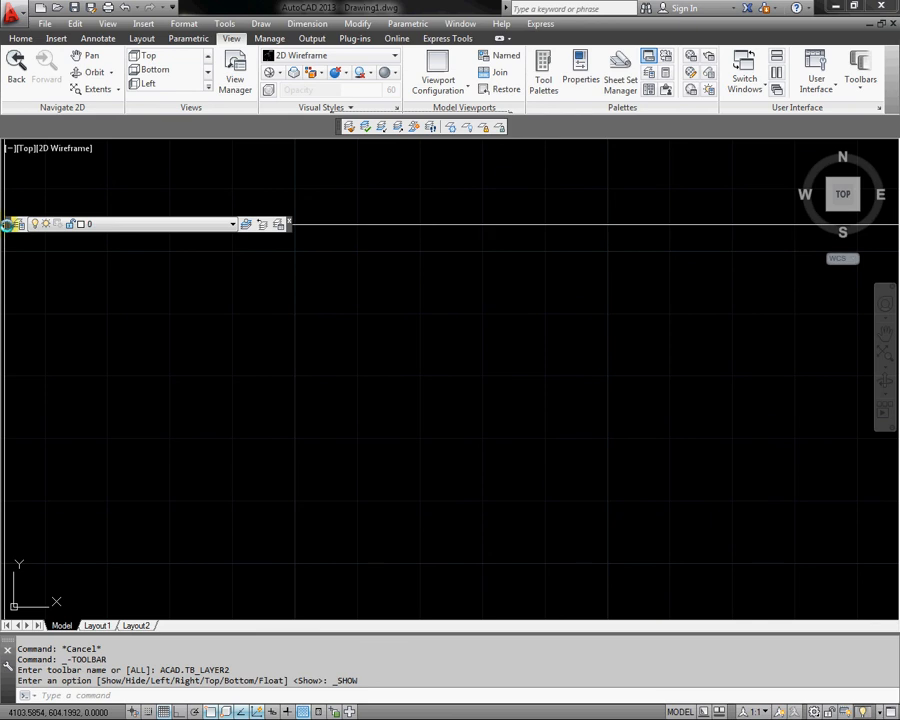
pyautogui.moveTo(172, 220); pyautogui.dragTo(277, 125)
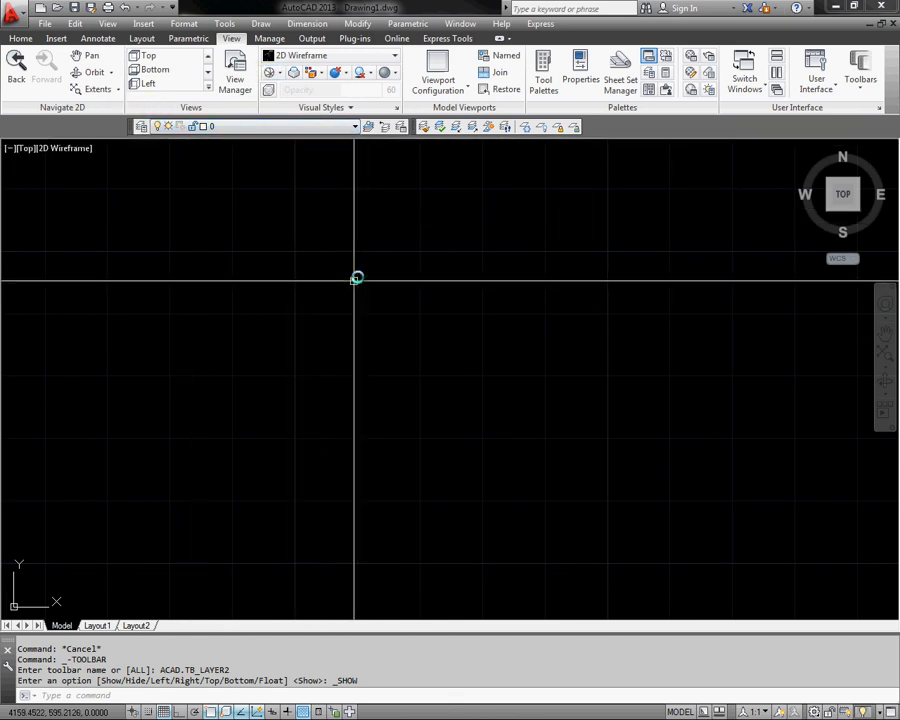
# Open the Layer Properties Manager and examine the colour, linetype and lineweight of layer 0 and Layer1
pyautogui.click(140, 126)
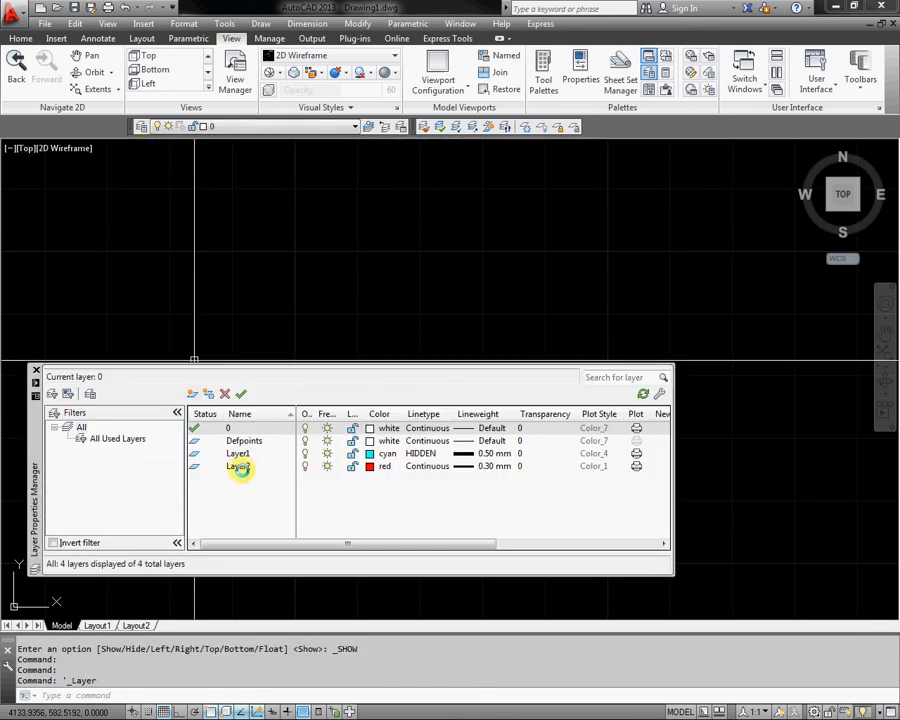
pyautogui.click(208, 427)
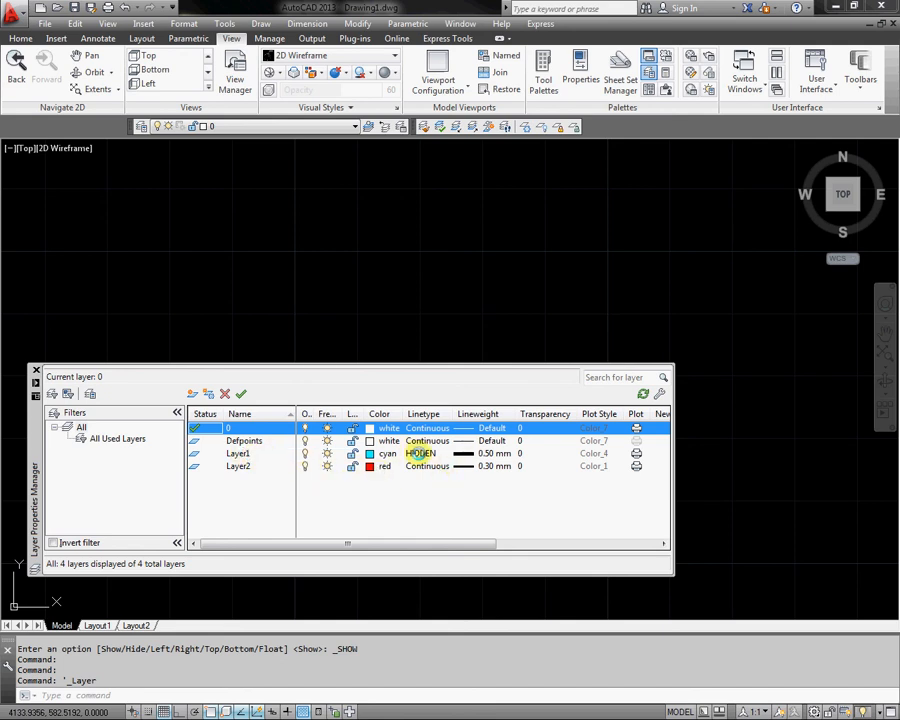
pyautogui.click(419, 453)
pyautogui.click(408, 426)
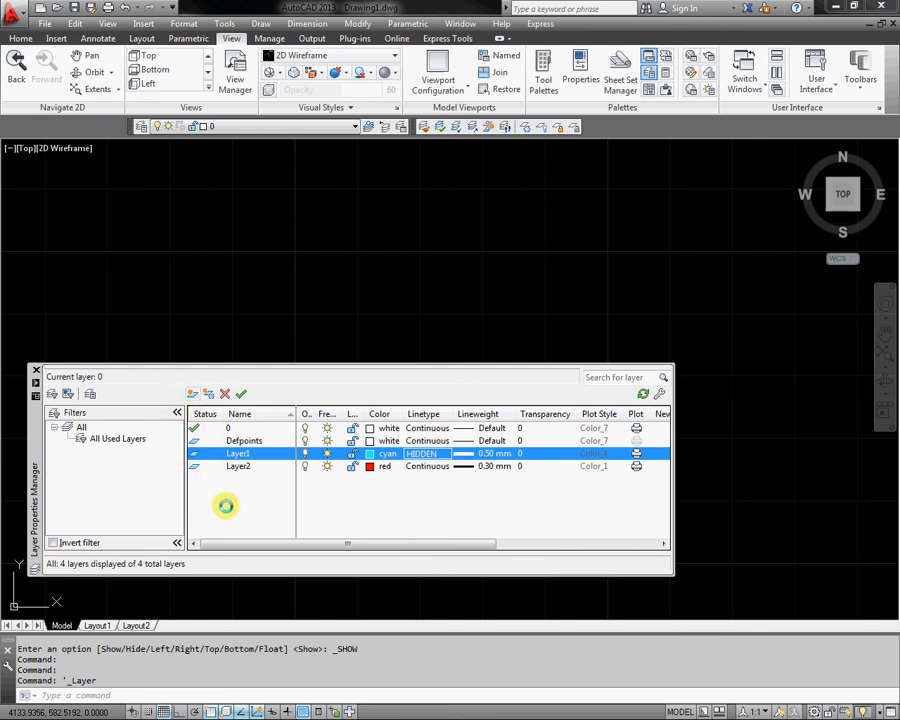
# Create a new layer based on Layer2 and set its colour to blue
pyautogui.click(237, 468)
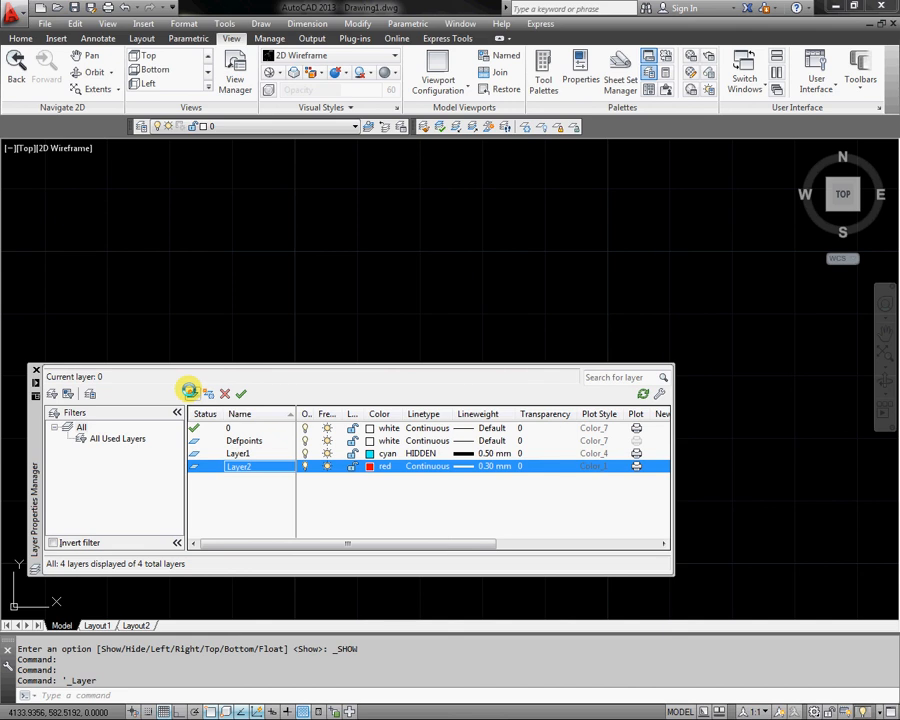
pyautogui.click(190, 393)
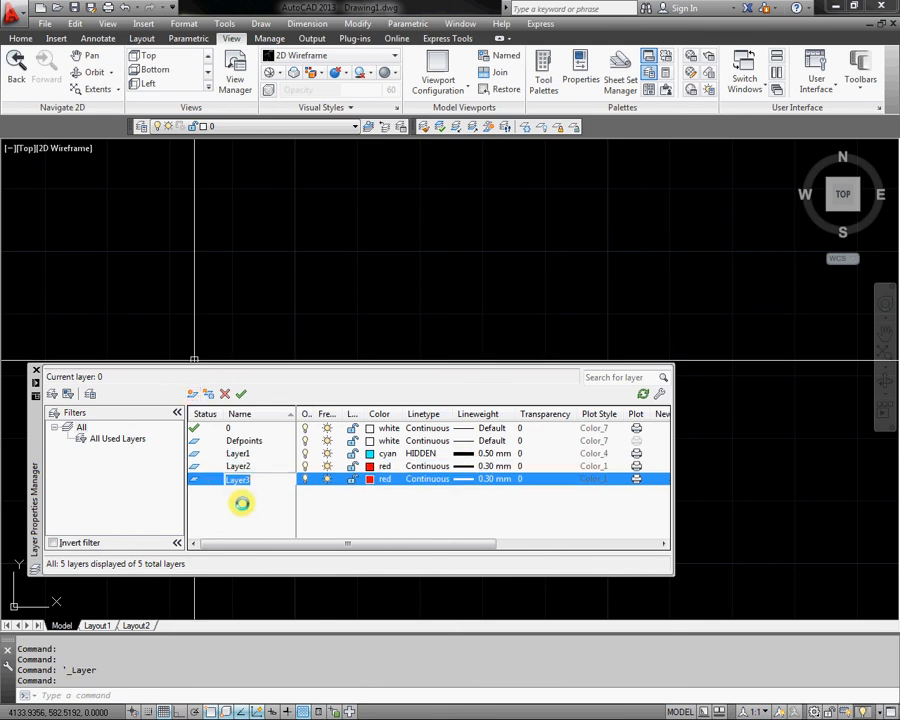
pyautogui.click(371, 479)
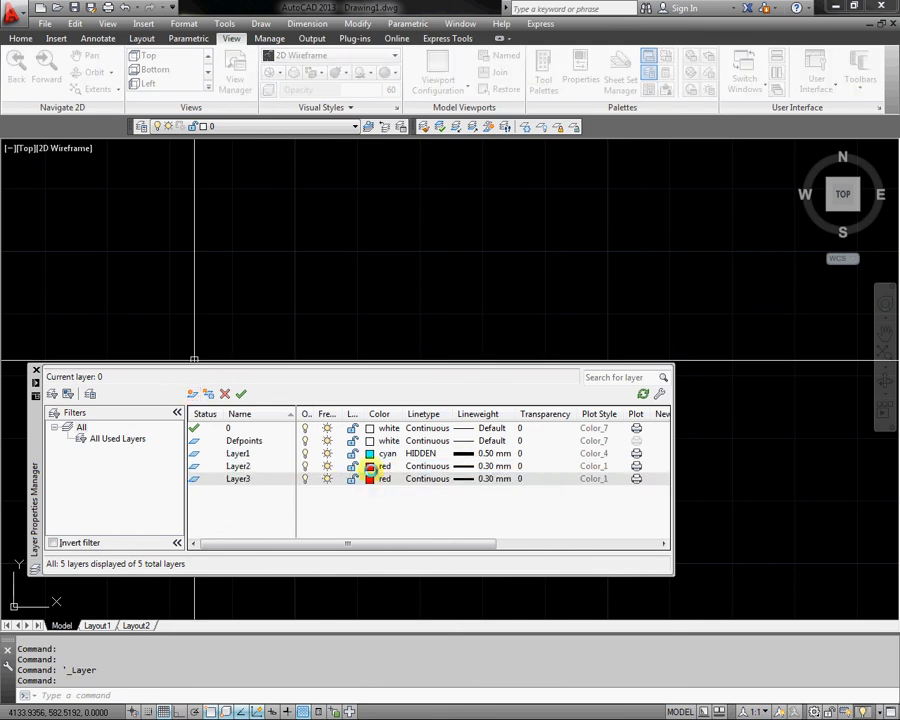
pyautogui.click(392, 381)
pyautogui.click(440, 461)
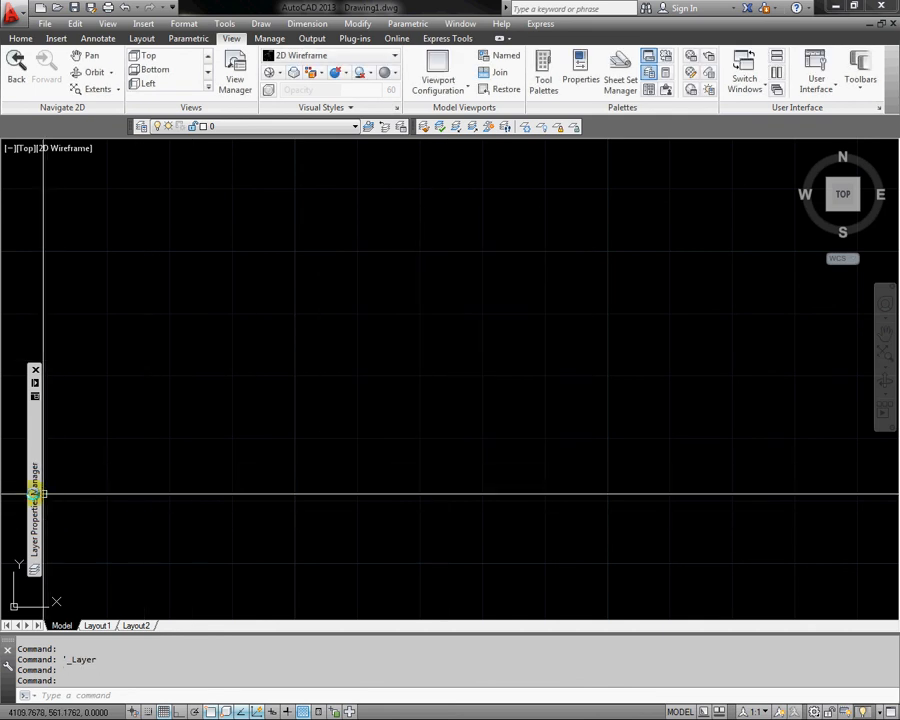
# Set the lineweight of the new blue layer to 0.20 mm
pyautogui.moveTo(36, 493)
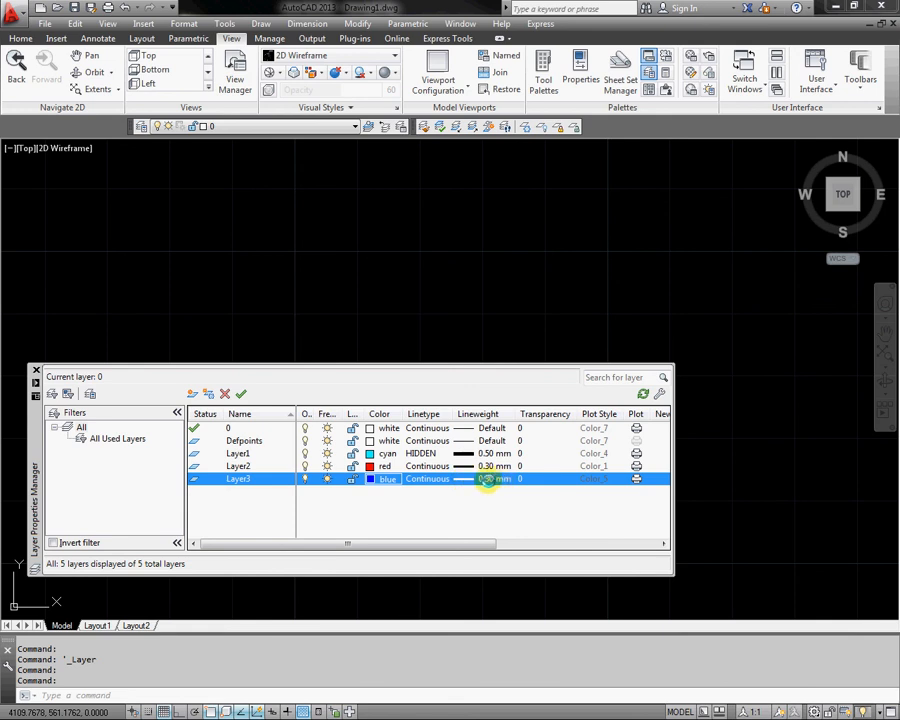
pyautogui.click(487, 479)
pyautogui.click(430, 346)
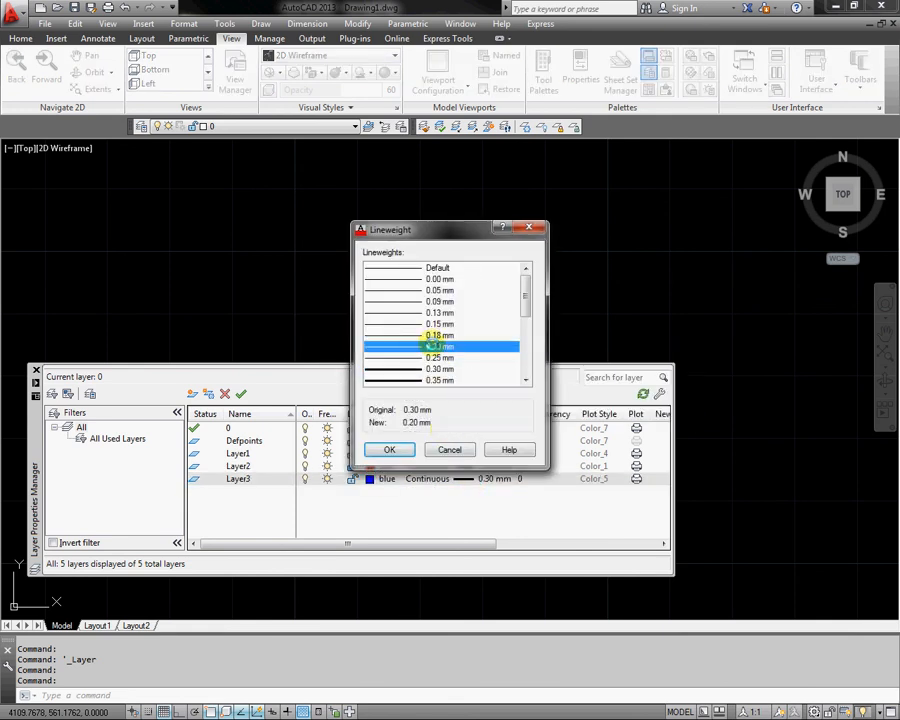
pyautogui.click(389, 449)
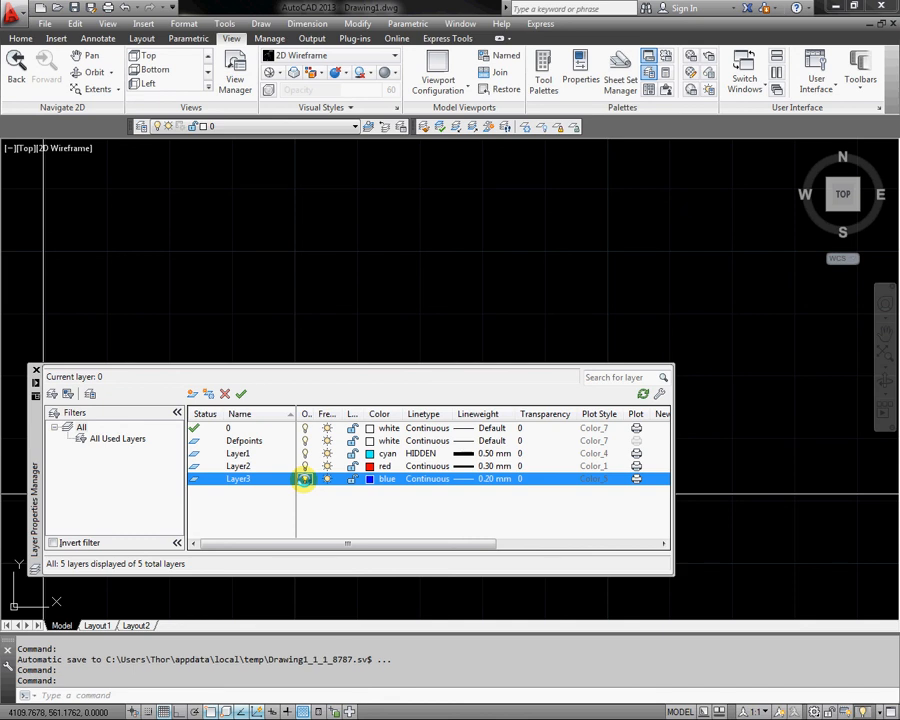
# Freeze the blue layer and thaw it again
pyautogui.click(328, 480)
pyautogui.click(327, 480)
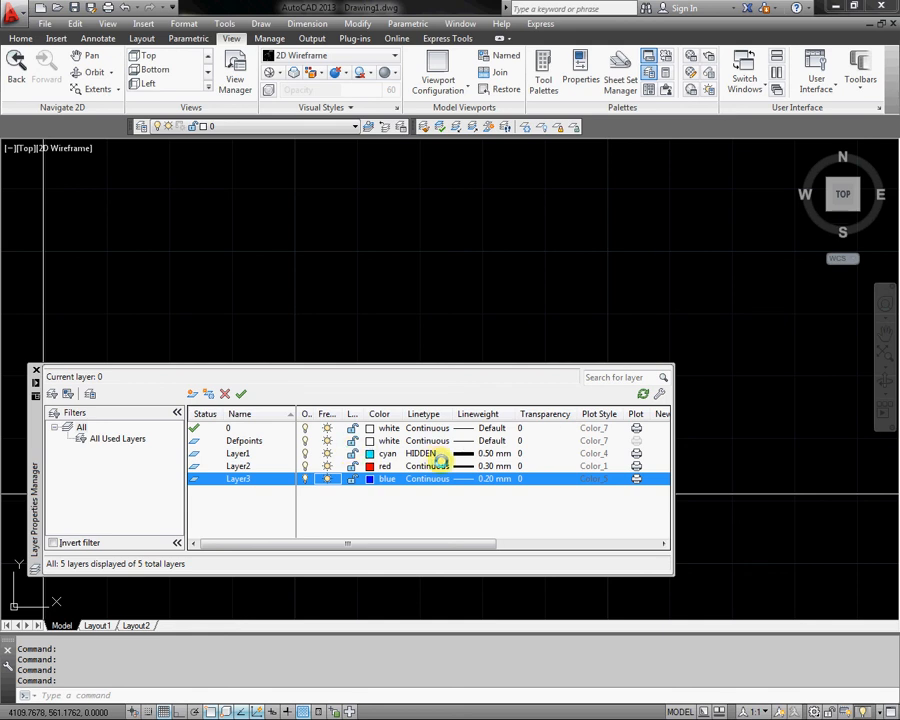
pyautogui.click(486, 317)
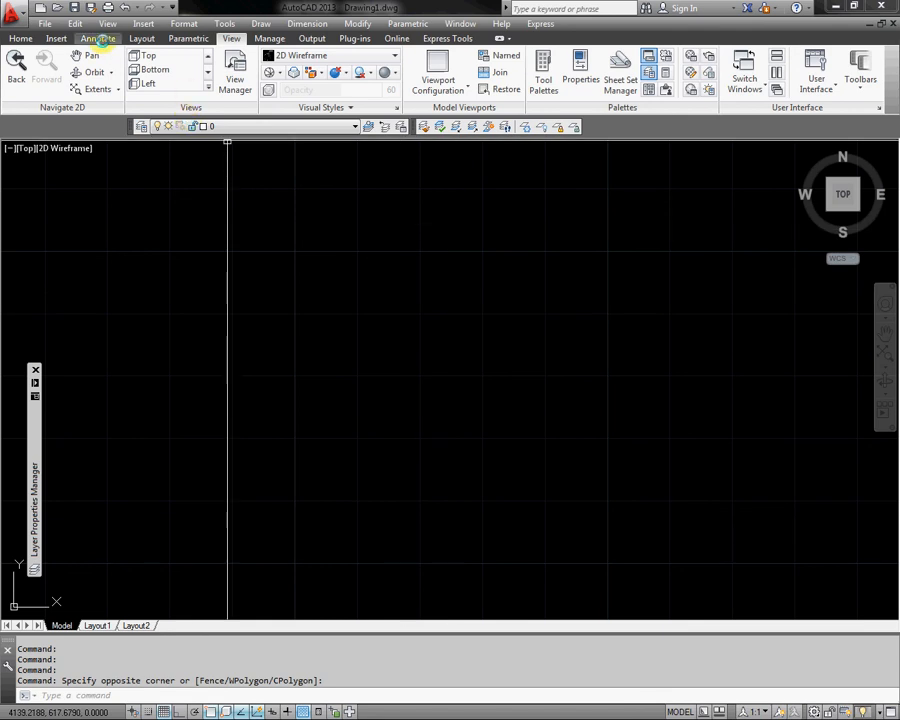
# Place a horizontal linear dimension about 42.49 long in the upper middle of the empty drawing
pyautogui.click(100, 37)
pyautogui.click(258, 65)
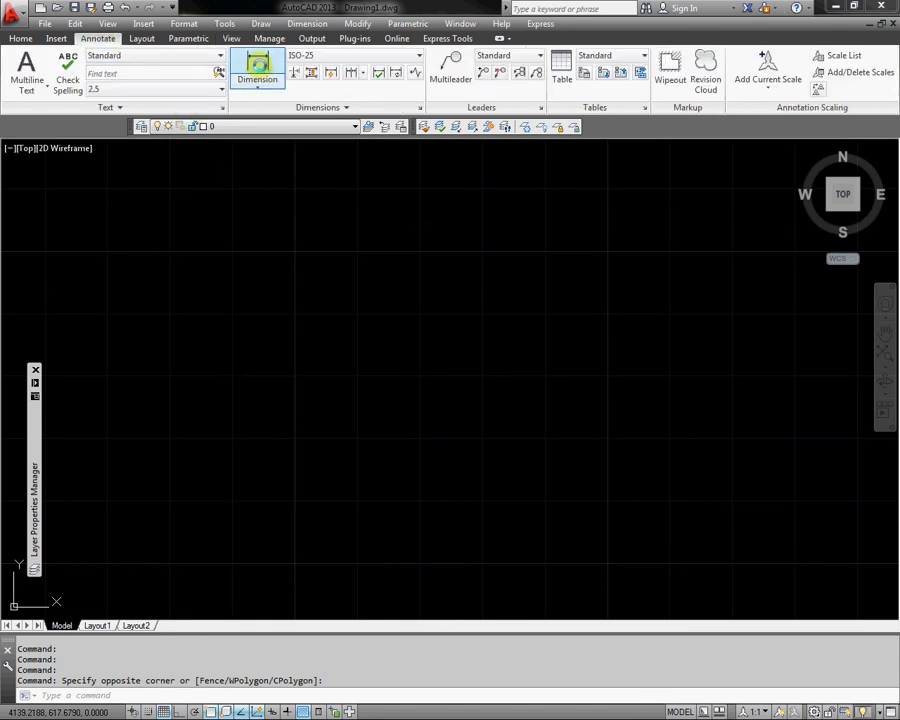
pyautogui.click(285, 300)
pyautogui.click(548, 292)
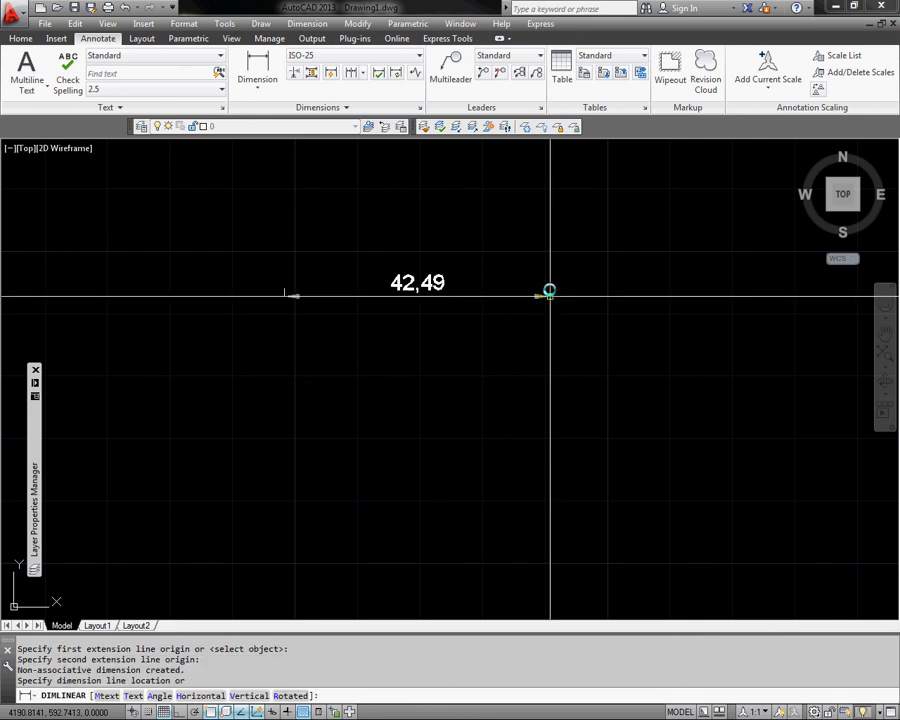
pyautogui.click(545, 228)
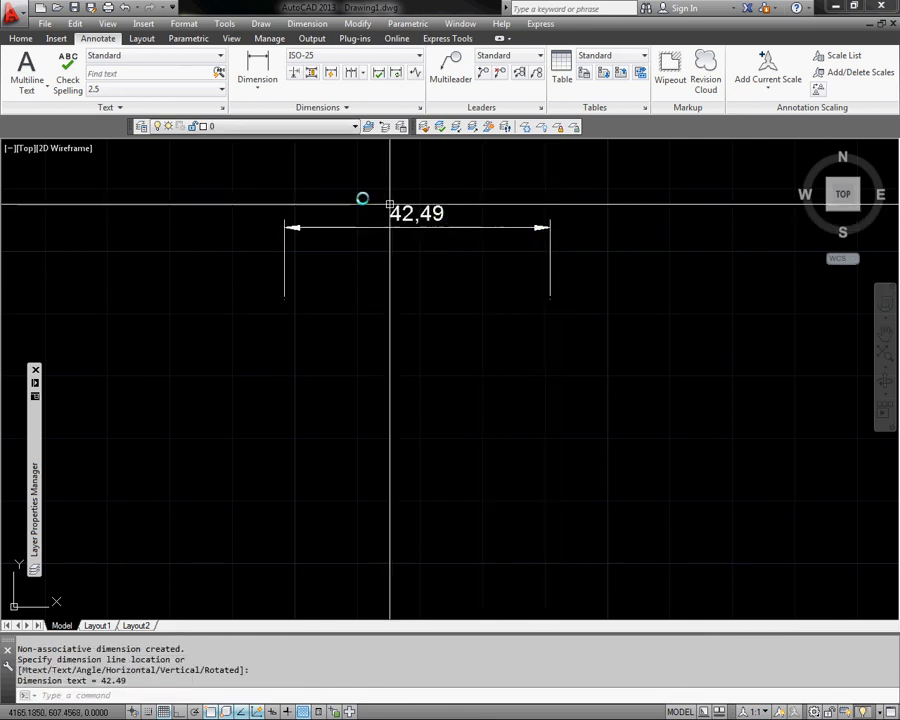
# Move the linear dimension from layer 0 to Layer3 and clear the selection
pyautogui.click(288, 128)
pyautogui.click(301, 209)
pyautogui.click(338, 238)
pyautogui.click(333, 201)
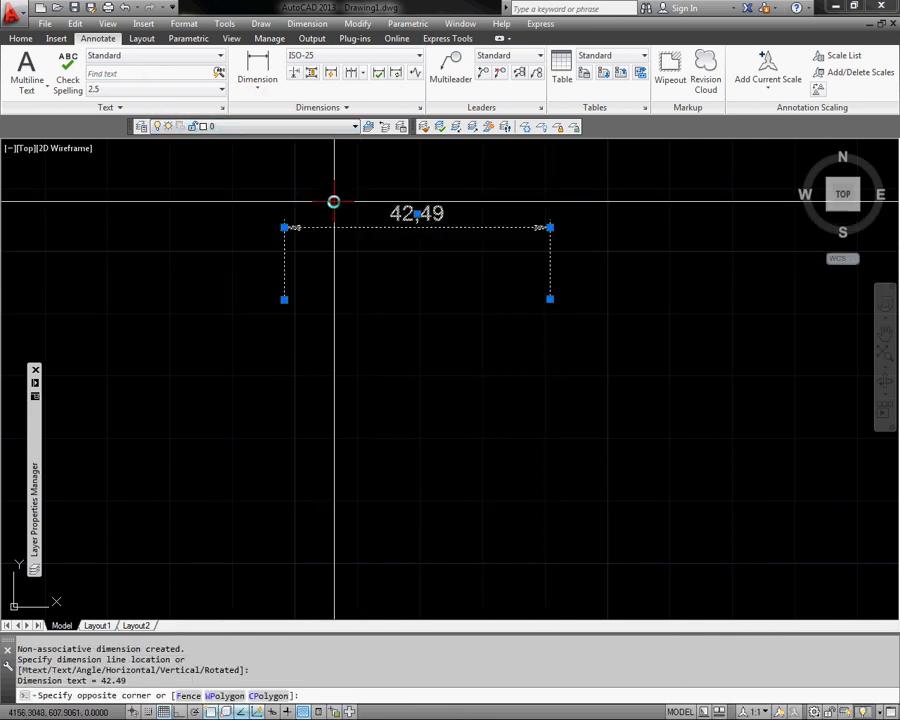
pyautogui.click(263, 126)
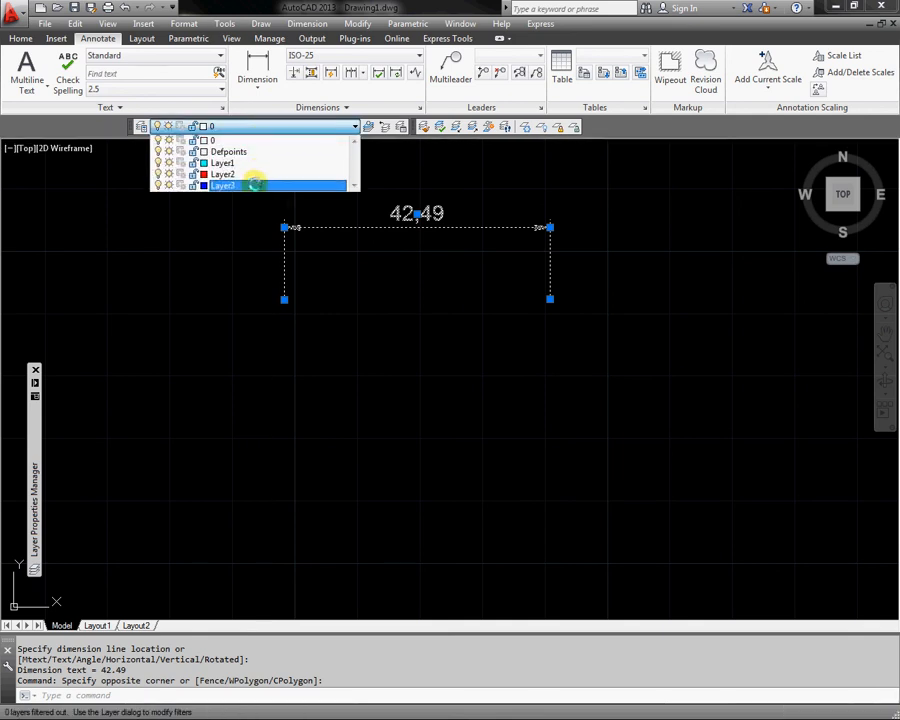
pyautogui.click(256, 184)
pyautogui.press('Escape')
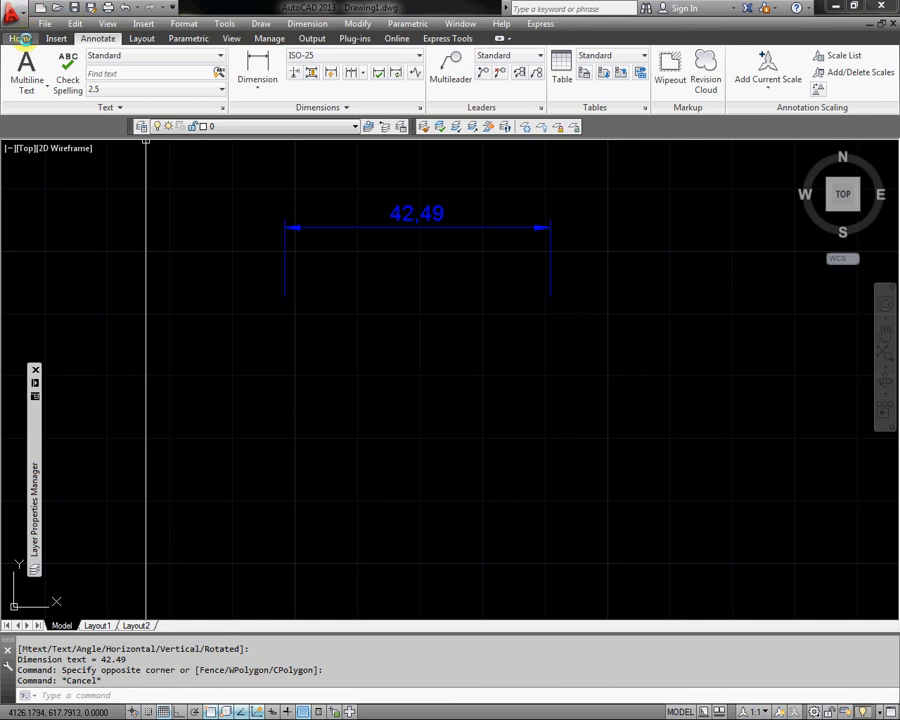
# Draw a closed triangular polyline with a nearly horizontal base below the linear dimension
pyautogui.click(22, 39)
pyautogui.click(44, 66)
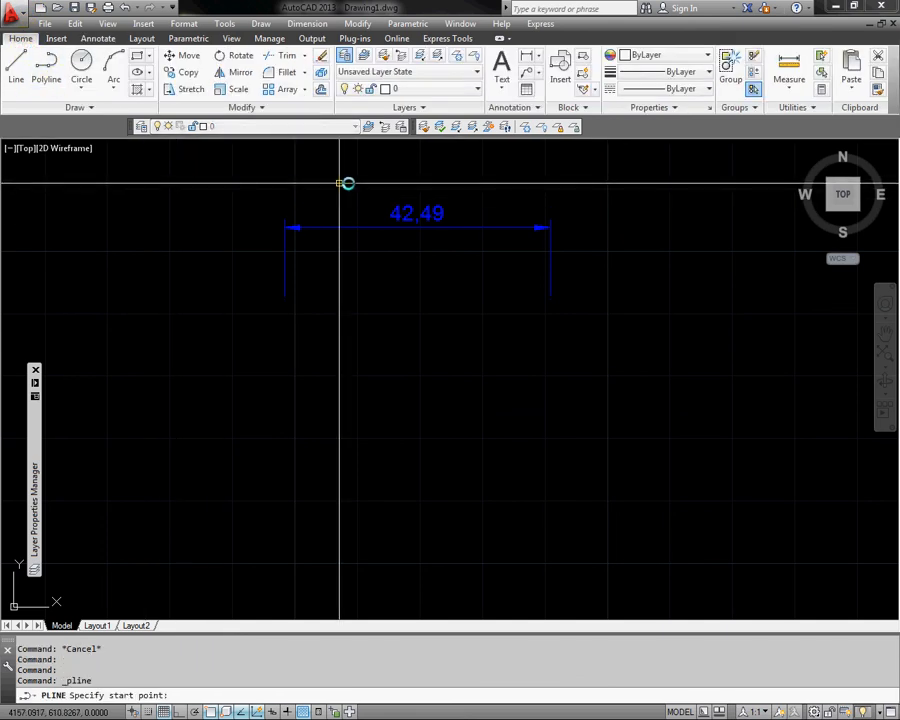
pyautogui.click(387, 265)
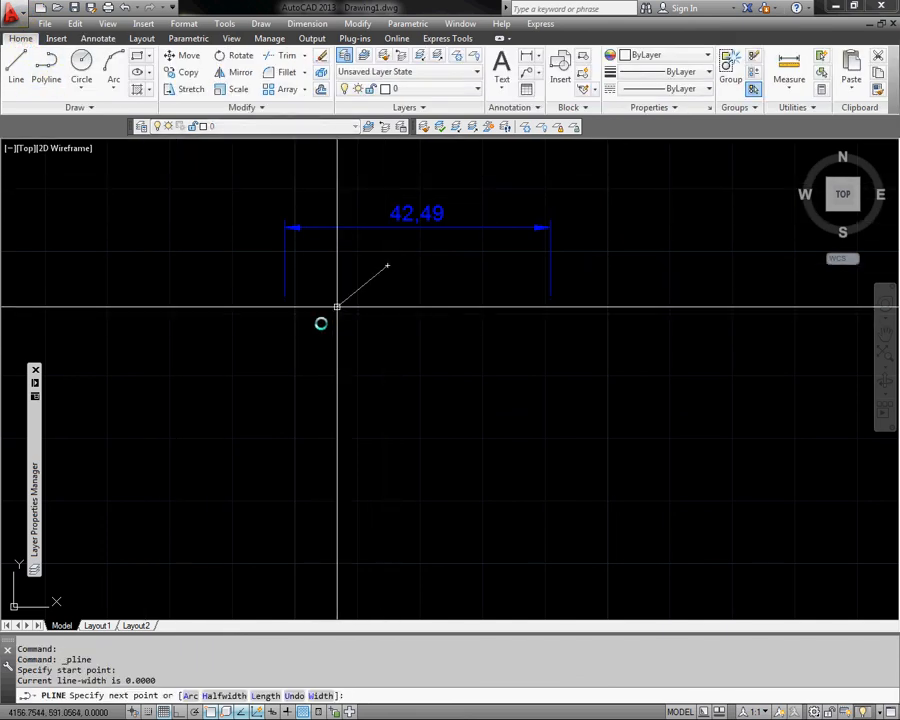
pyautogui.click(265, 413)
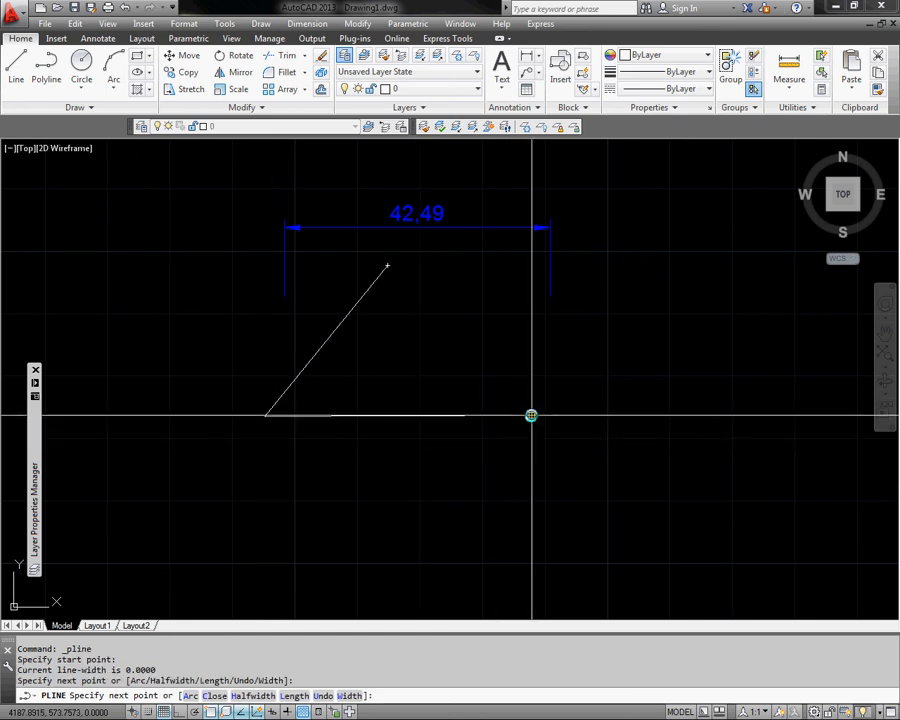
pyautogui.click(532, 413)
pyautogui.write('c')
pyautogui.press('Return')
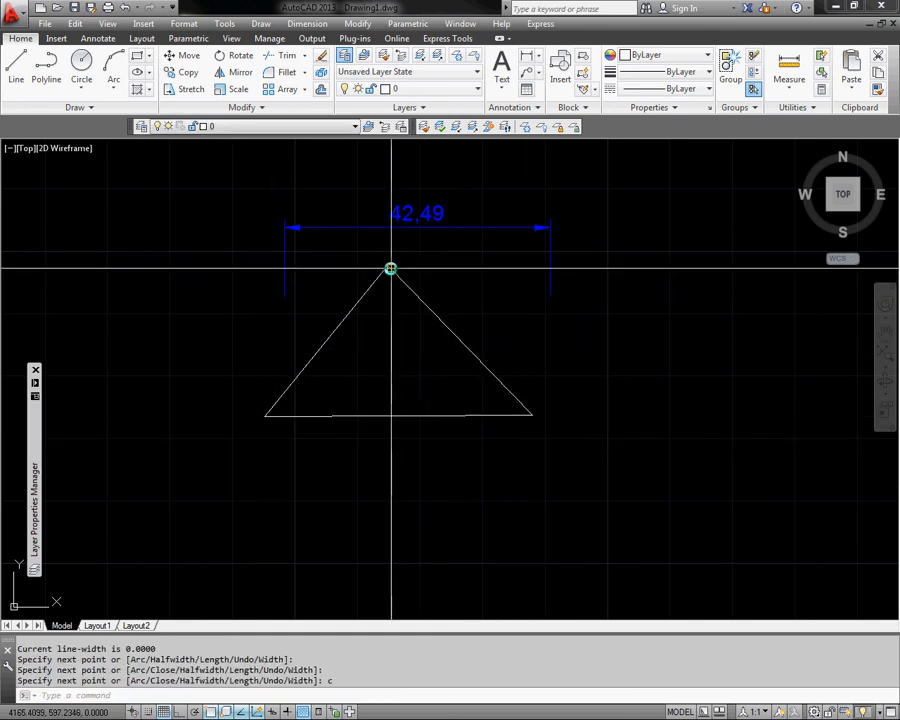
# Move the triangle to Layer2 and clear the selection
pyautogui.click(495, 339)
pyautogui.click(428, 275)
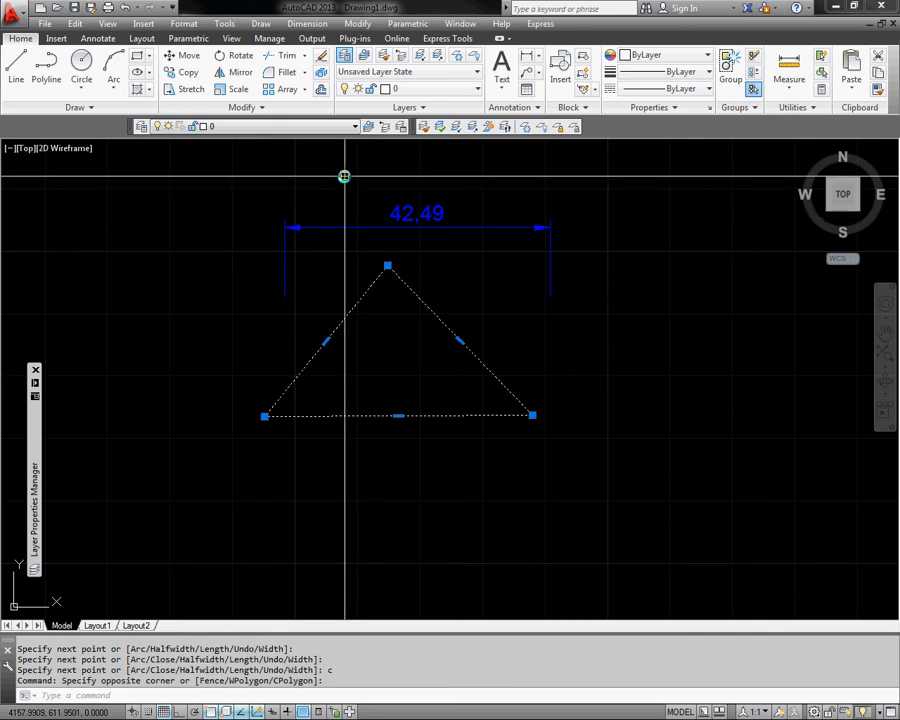
pyautogui.click(330, 131)
pyautogui.click(287, 180)
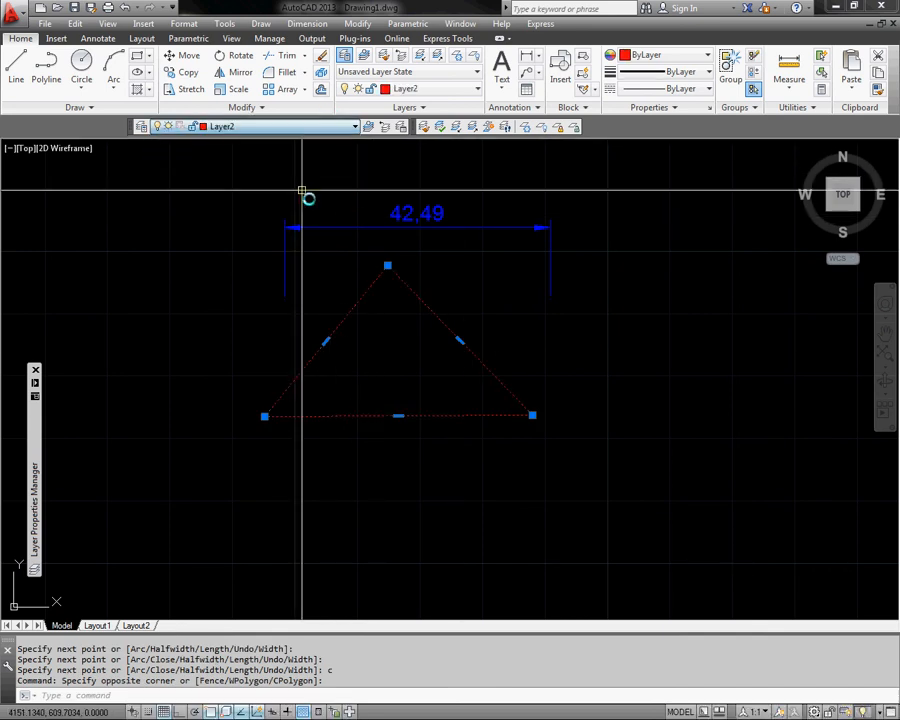
pyautogui.press('Escape')
# Draw a small circle inside the lower half of the triangle, clear of its sides
pyautogui.write('c')
pyautogui.press('Return')
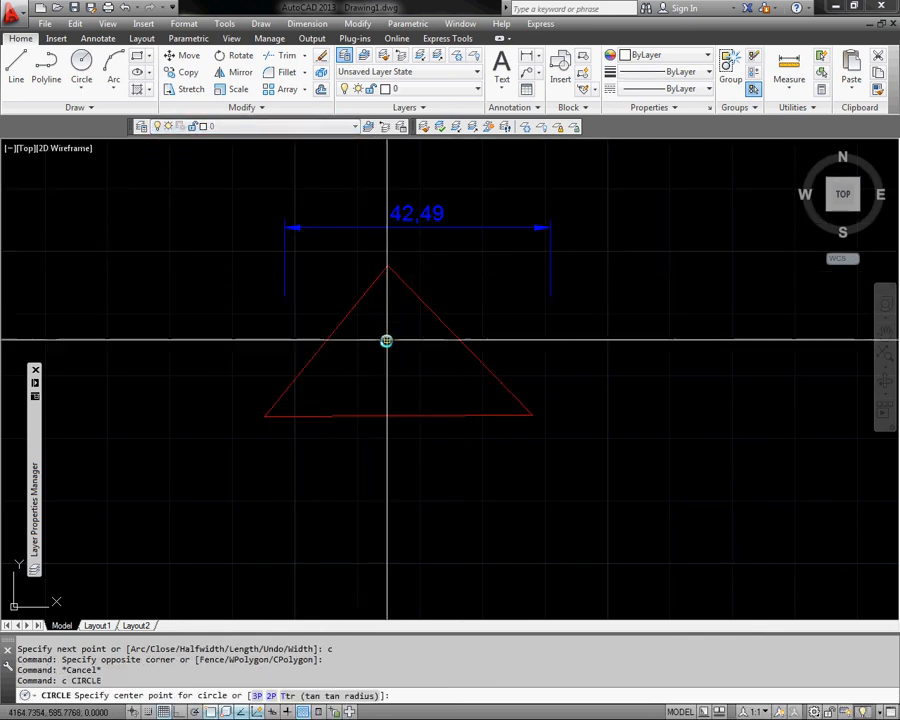
pyautogui.click(389, 367)
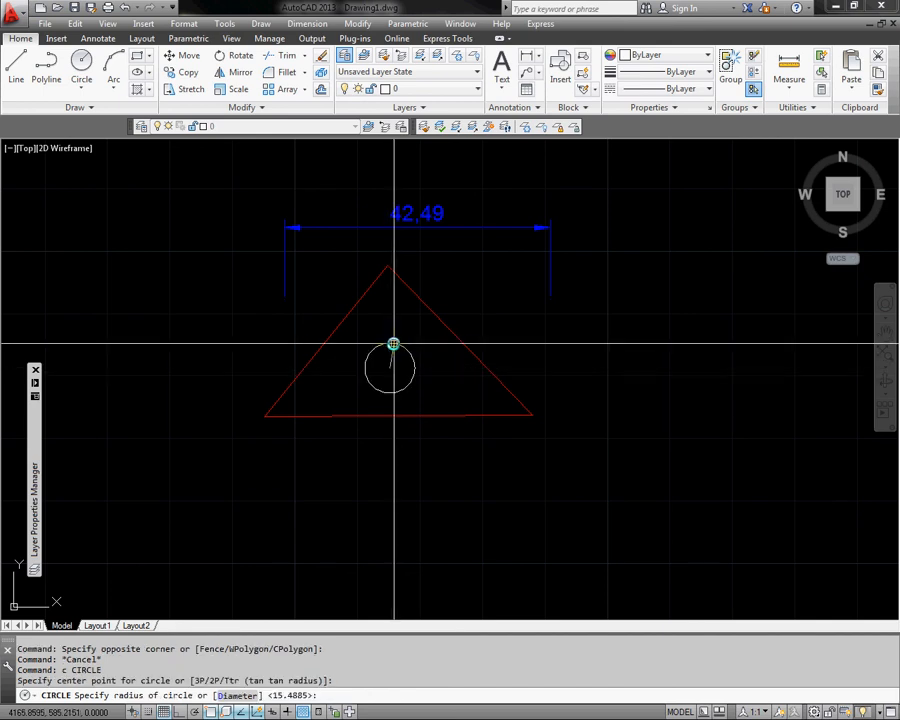
pyautogui.click(397, 340)
# Finish the small circle inside the triangle by setting its radius, move it to Layer1, and clear the selection
pyautogui.click(392, 341)
pyautogui.click(365, 150)
pyautogui.click(344, 128)
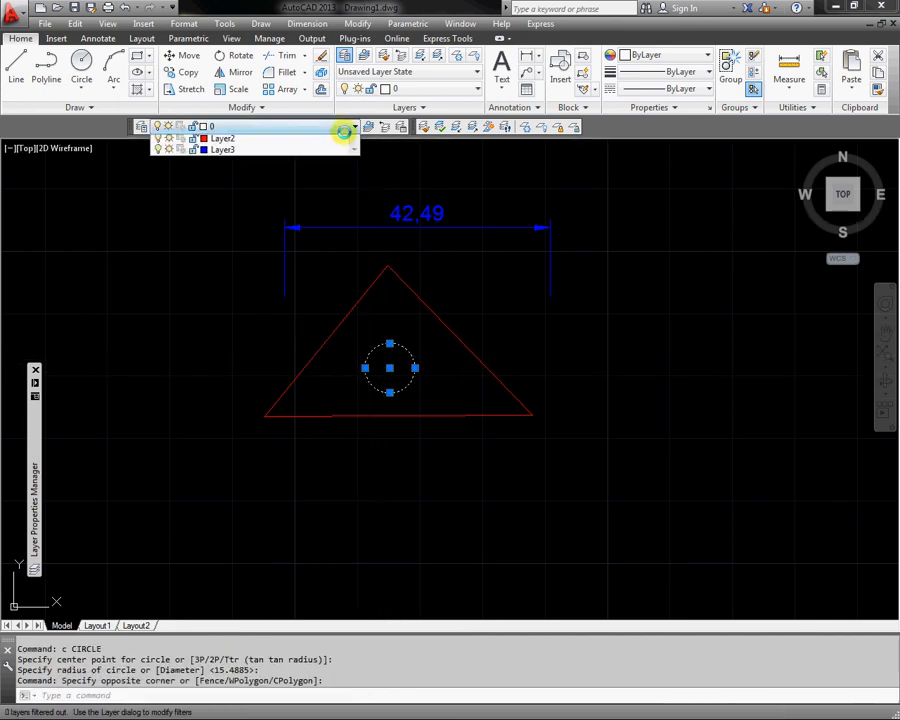
pyautogui.click(320, 162)
pyautogui.press('Escape')
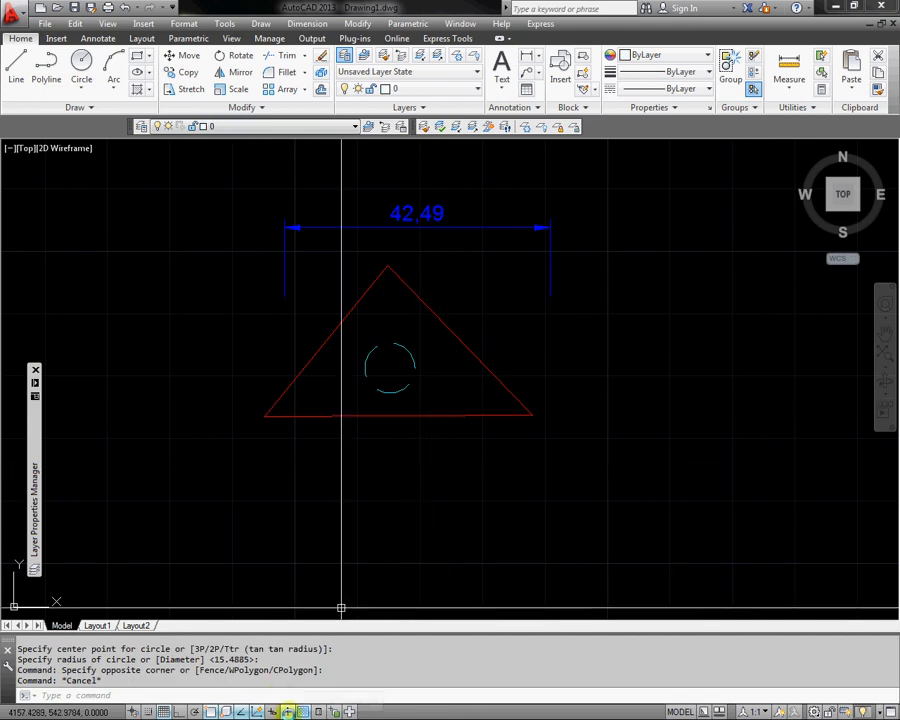
# Toggle the lineweight display on and off several times to compare line thicknesses, leaving it switched on
pyautogui.click(287, 711)
pyautogui.click(287, 711)
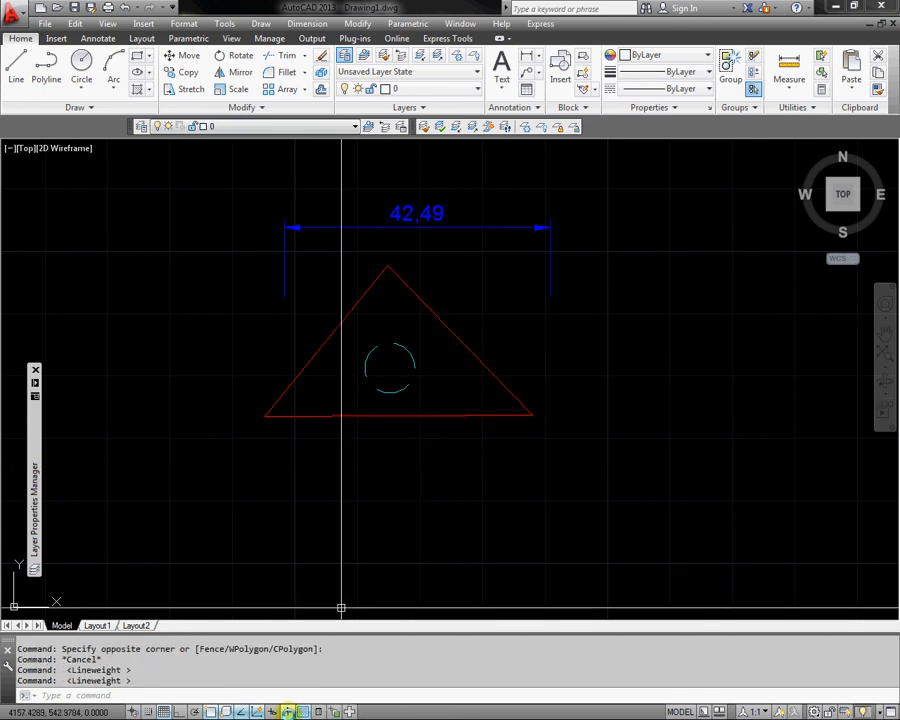
pyautogui.click(287, 711)
pyautogui.click(287, 711)
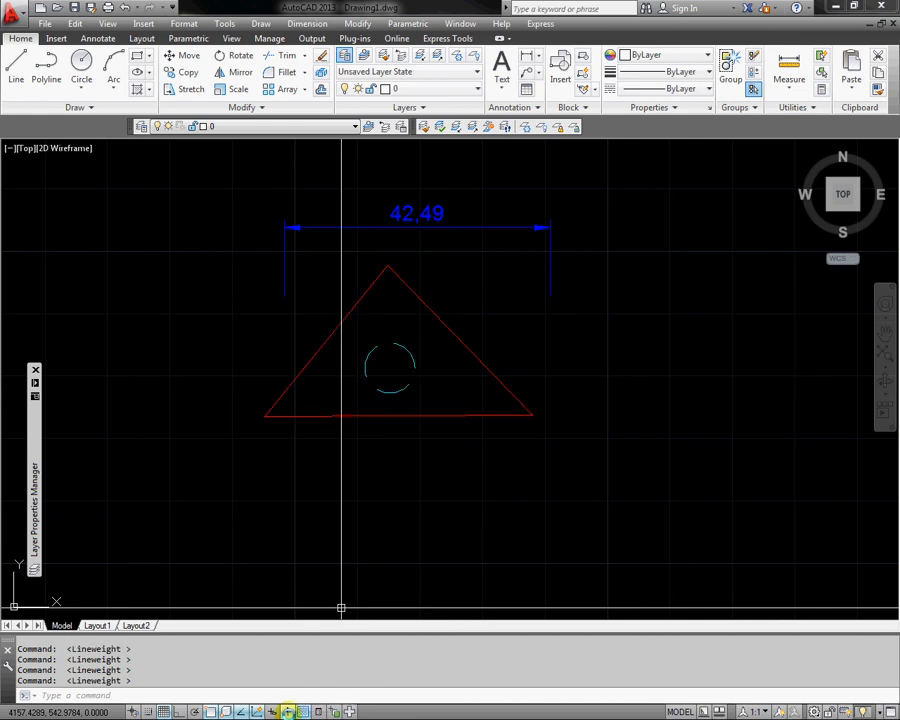
pyautogui.click(287, 711)
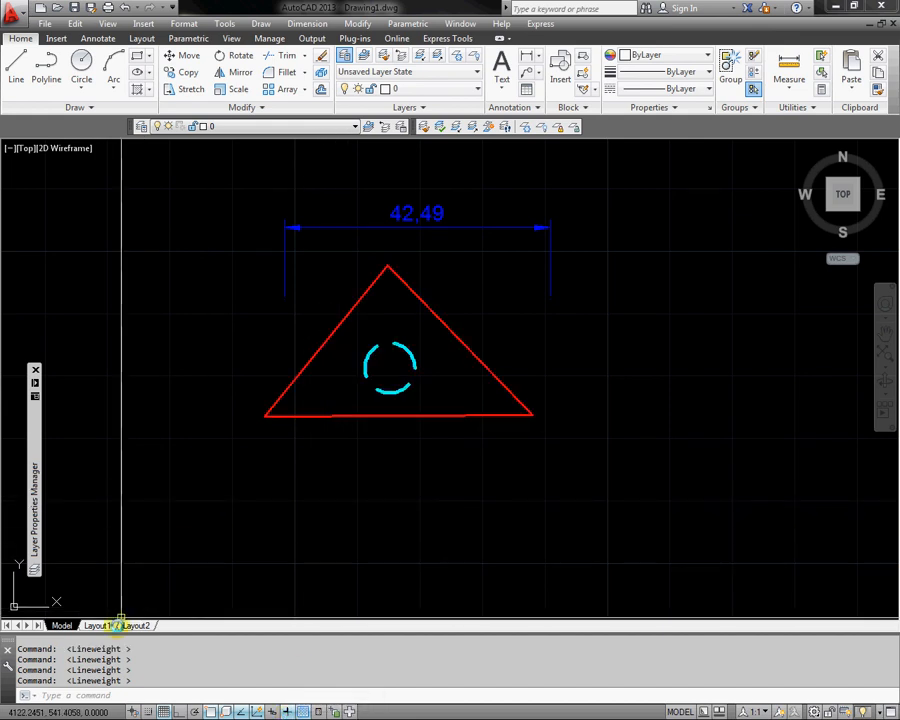
# Switch to Layout2 and shrink its viewport by moving the lower-right corner to the right end of the triangle's base
pyautogui.moveTo(107, 625)
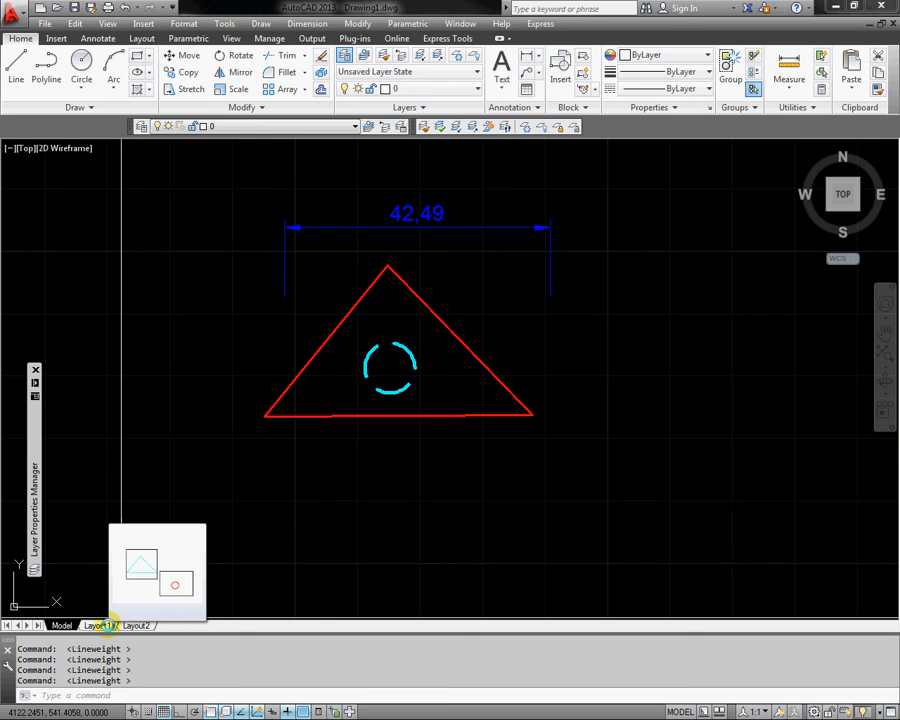
pyautogui.click(130, 625)
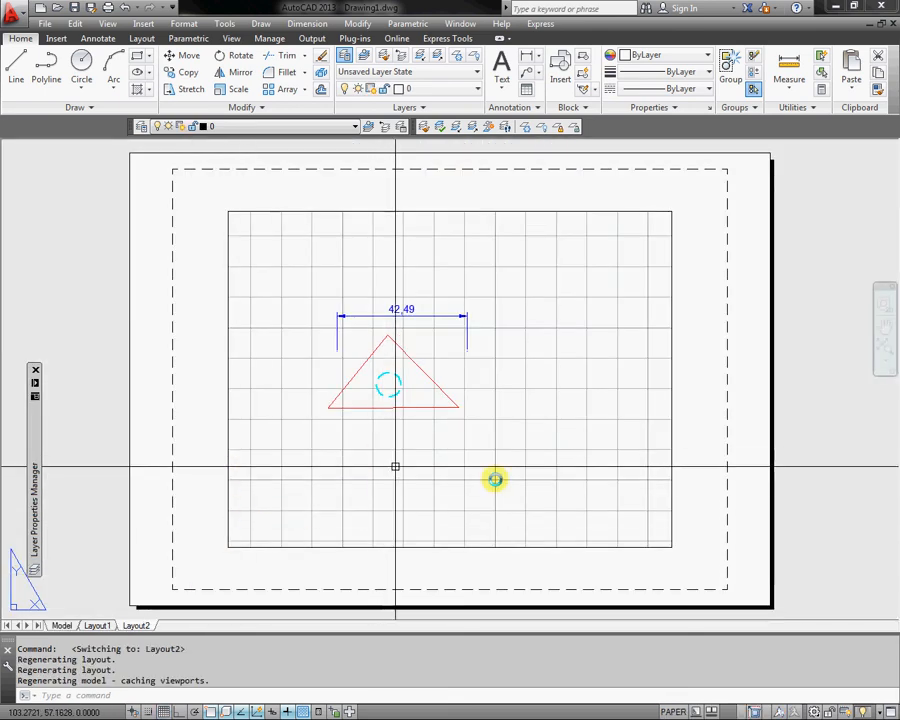
pyautogui.click(681, 504)
pyautogui.click(599, 464)
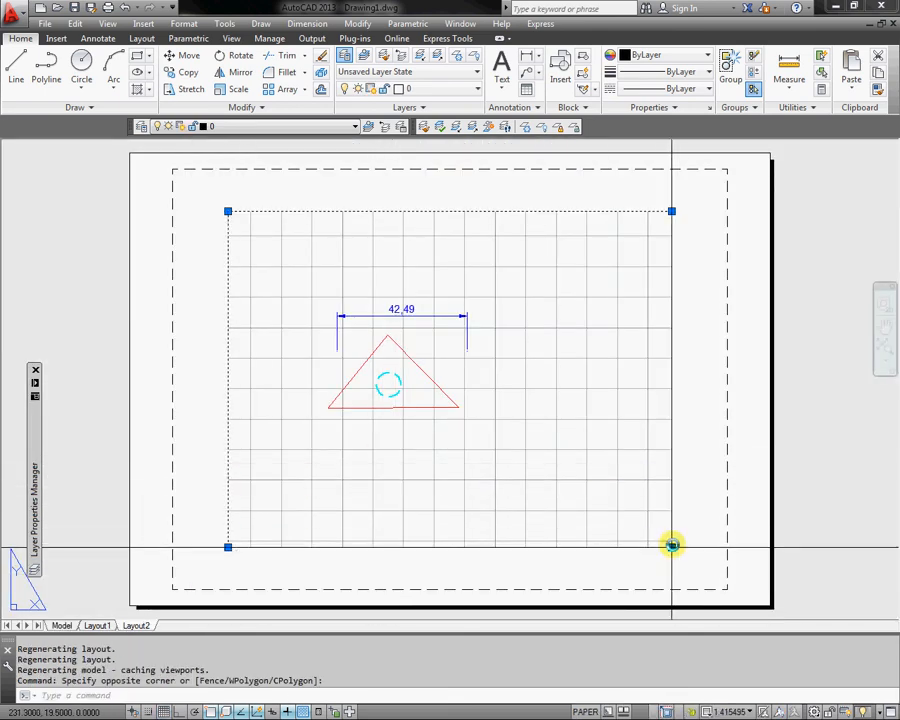
pyautogui.click(672, 545)
pyautogui.click(458, 407)
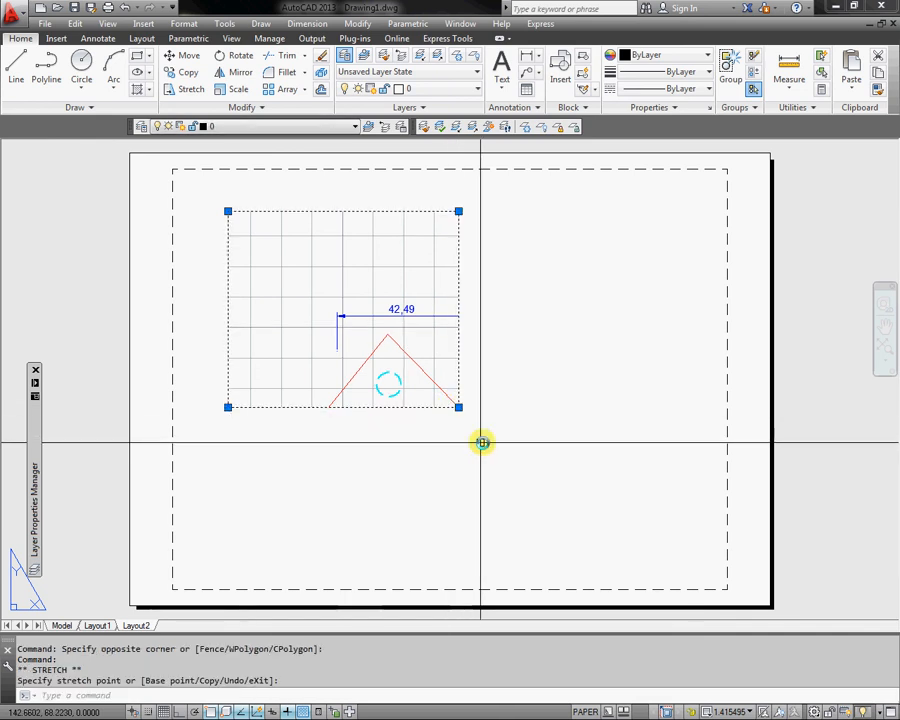
pyautogui.press('Escape')
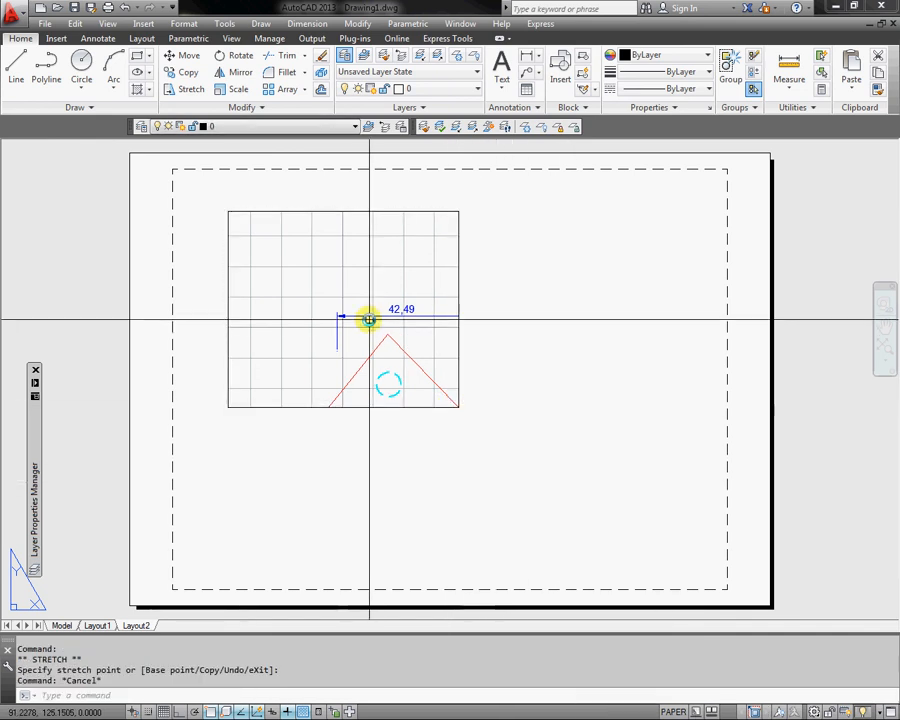
# Centre the dimension, triangle and circle within the resized viewport and return to paper space
pyautogui.doubleClick(369, 318)
pyautogui.moveTo(370, 310); pyautogui.dragTo(315, 263, button='middle')
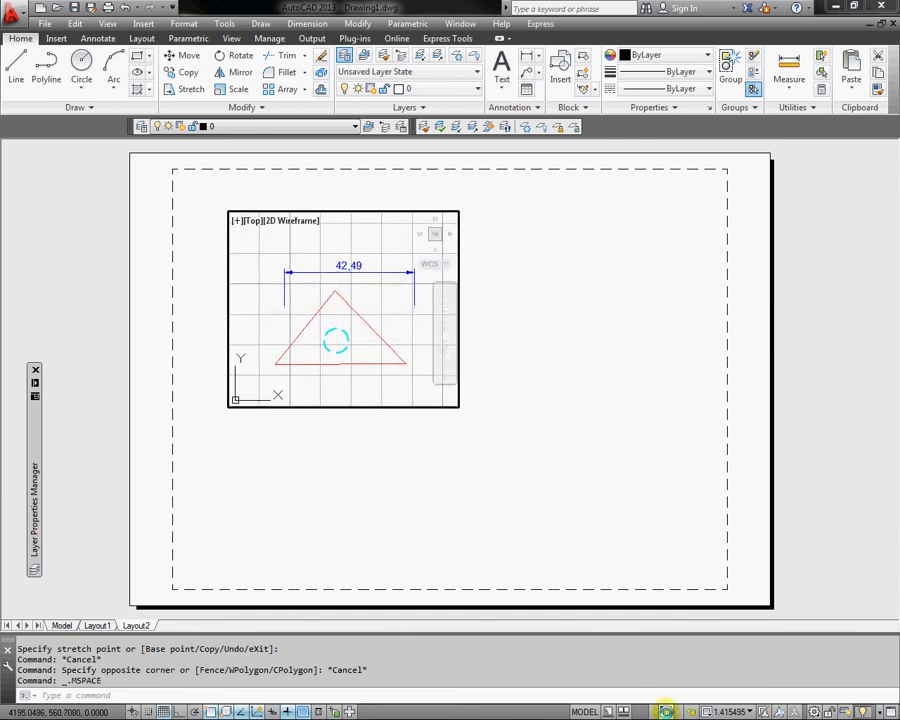
pyautogui.doubleClick(652, 505)
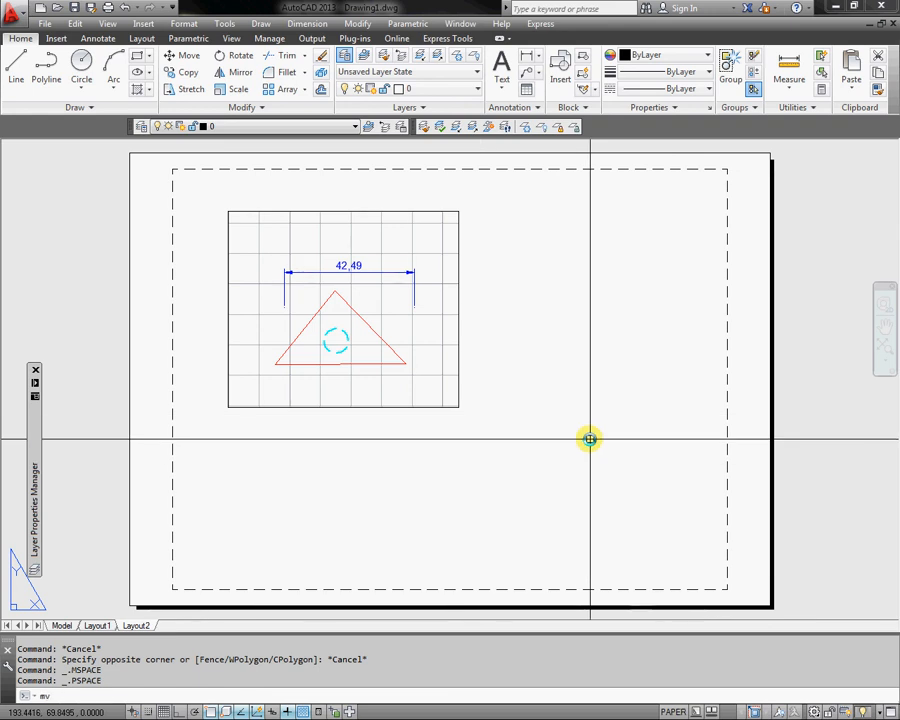
# Create a second rectangular viewport with MVIEW in the lower-right area of the sheet, beside the first viewport
pyautogui.press('Return')
pyautogui.click(700, 552)
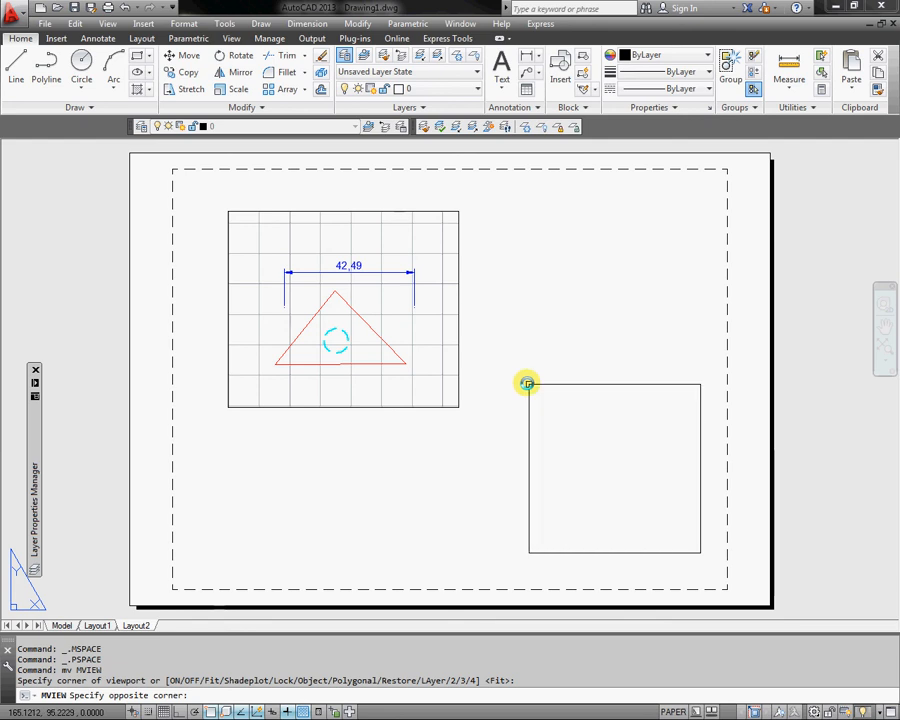
pyautogui.click(481, 357)
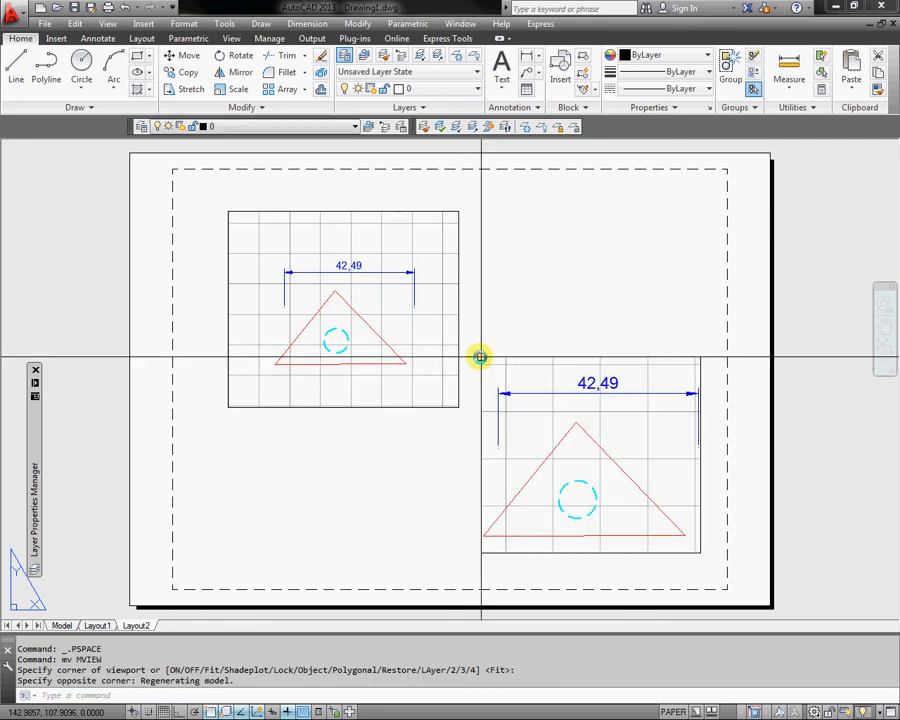
# Lock the view of the second viewport, test panning and zooming inside it, and return to paper space
pyautogui.doubleClick(577, 430)
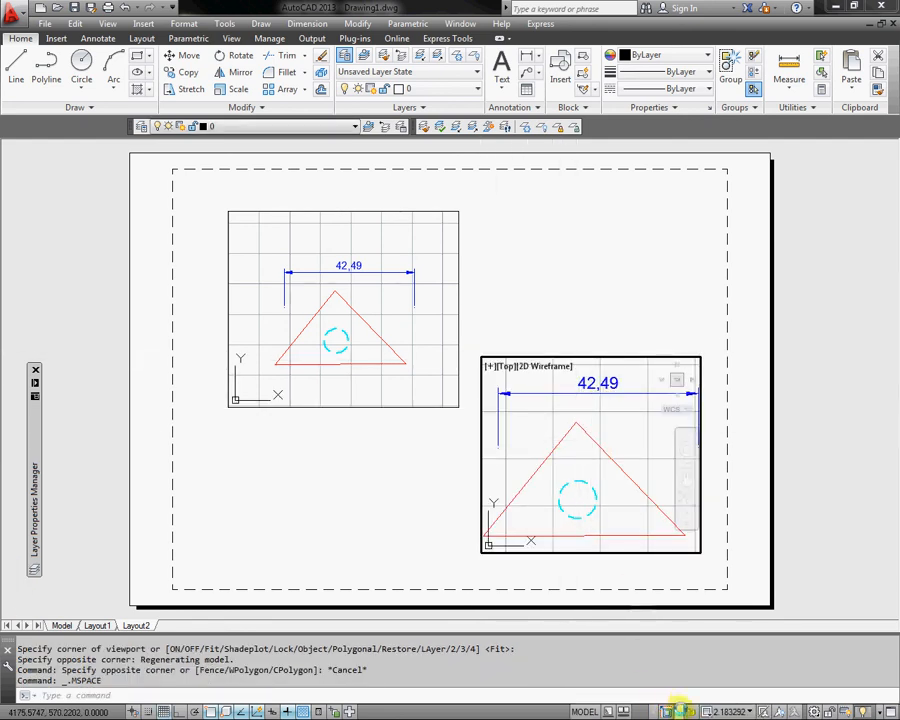
pyautogui.moveTo(607, 436); pyautogui.dragTo(633, 420, button='middle')
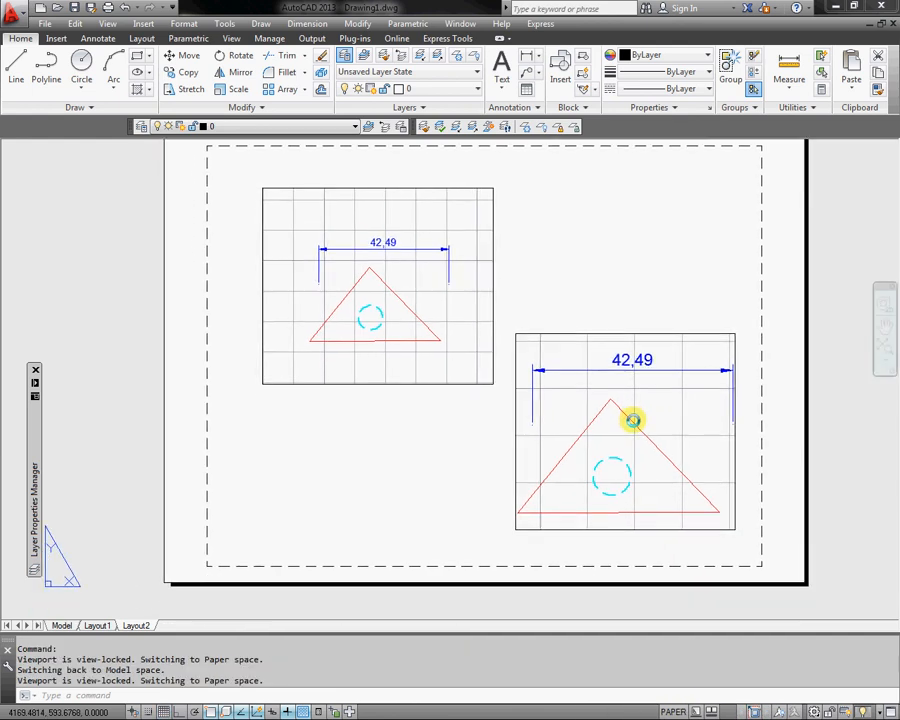
pyautogui.scroll(2, 633, 420)
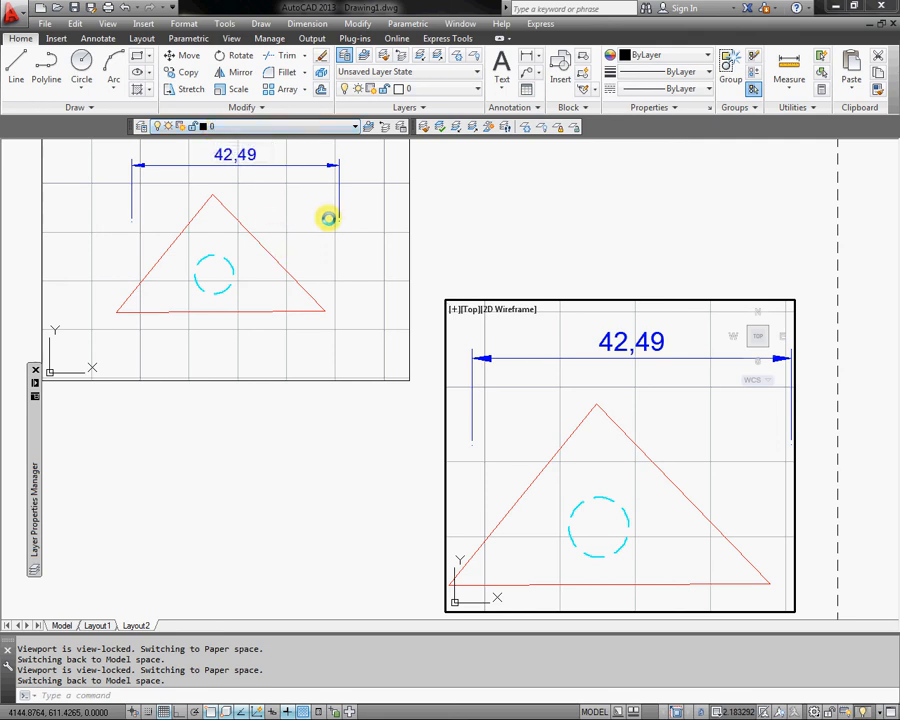
pyautogui.scroll(-2, 328, 218)
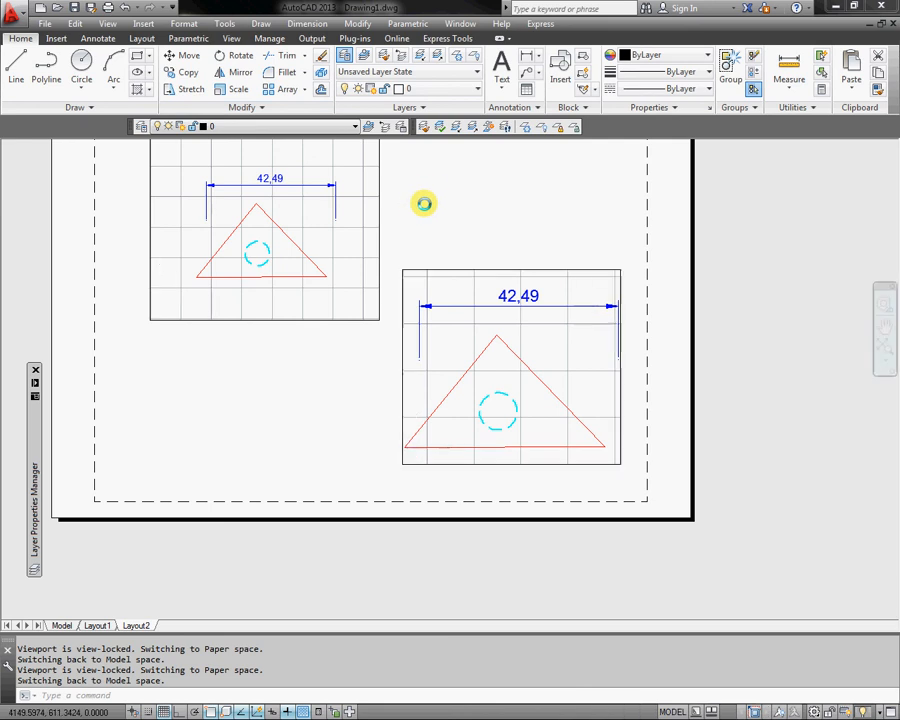
pyautogui.doubleClick(414, 205)
pyautogui.moveTo(410, 207); pyautogui.dragTo(459, 265, button='middle')
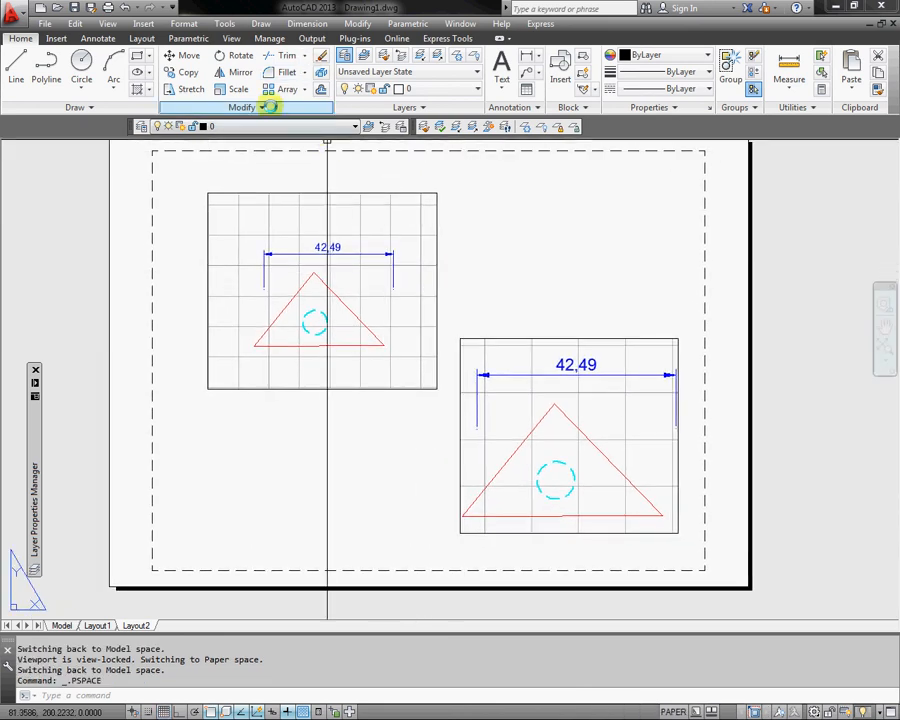
# Activate the upper-left viewport and freeze the triangle's layer, Layer2, in that viewport only
pyautogui.doubleClick(337, 286)
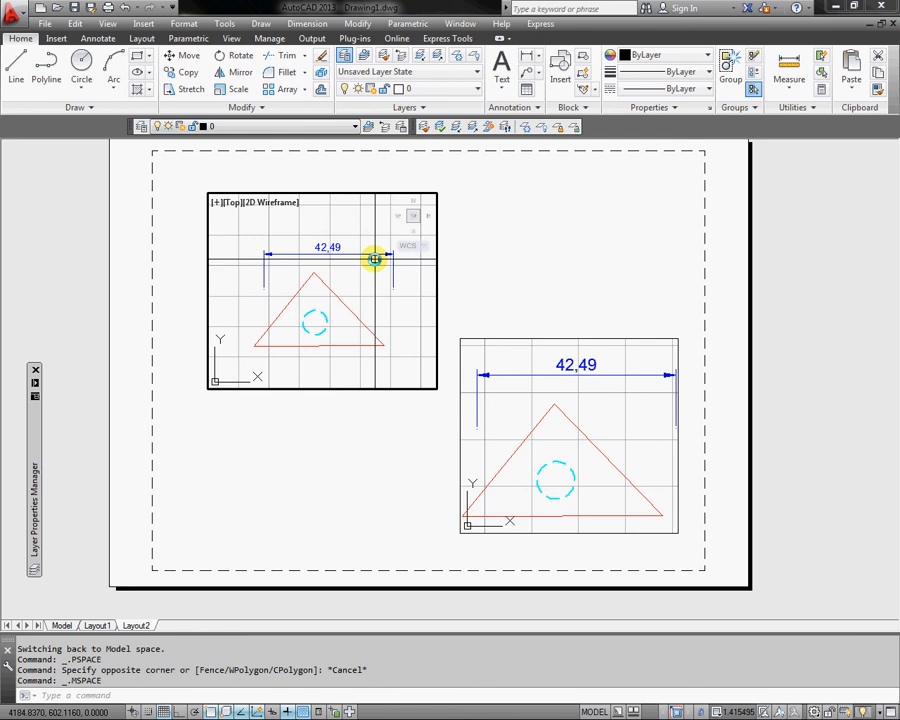
pyautogui.click(527, 126)
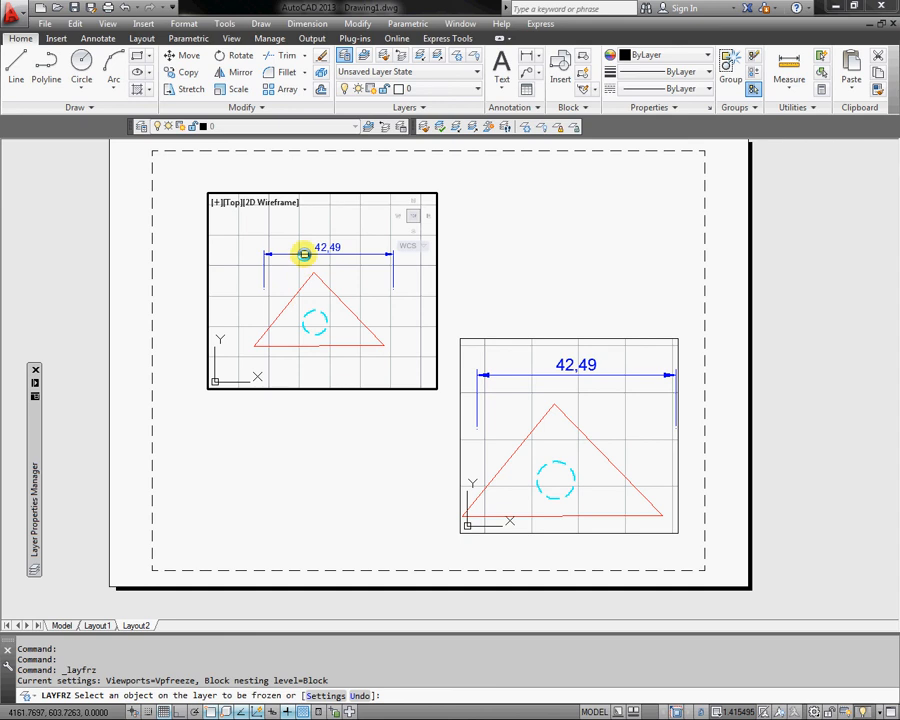
pyautogui.click(304, 286)
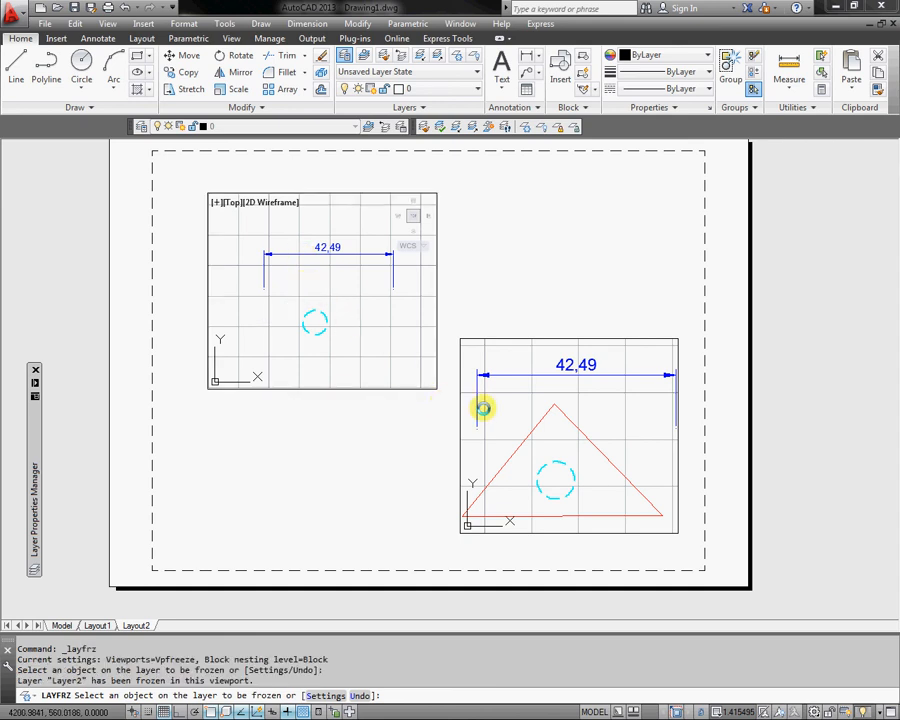
# Freeze the dimension's Layer3 and the circle's Layer1 in the lower-right viewport, ending the command and returning to paper space
pyautogui.click(514, 399)
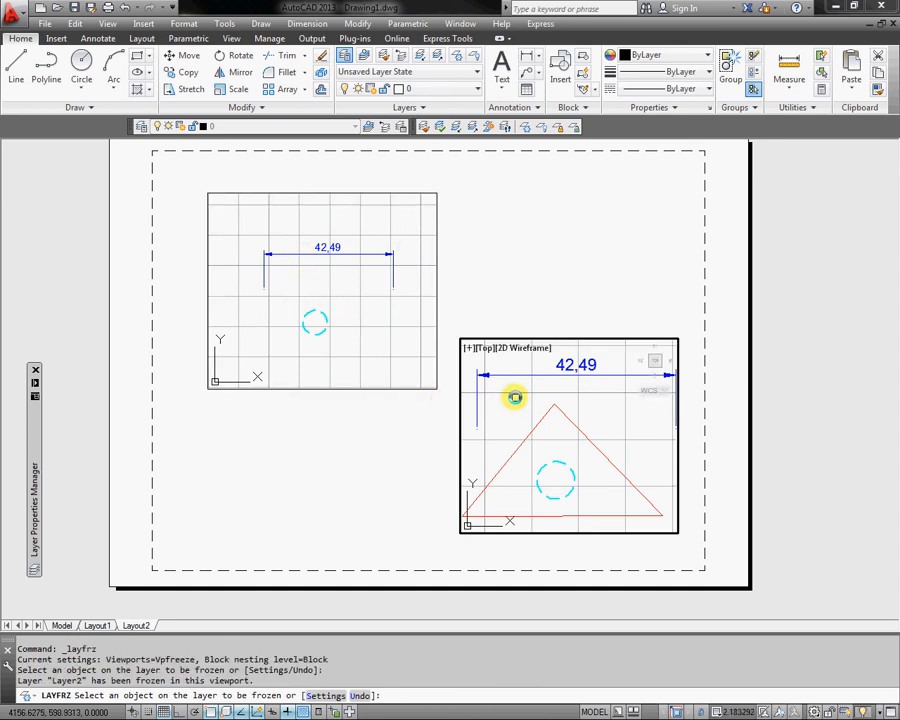
pyautogui.click(583, 367)
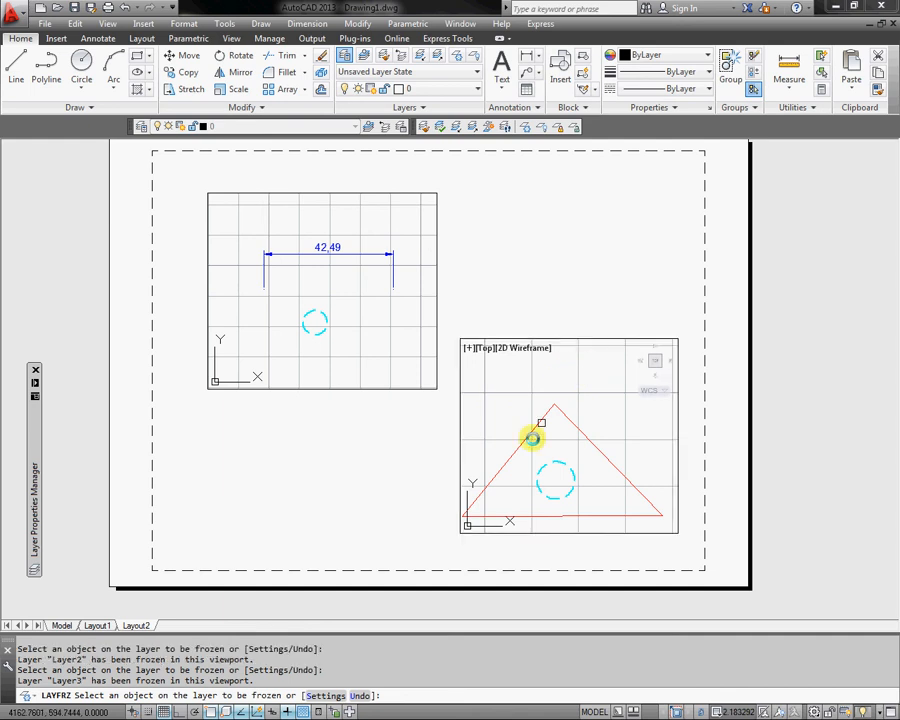
pyautogui.rightClick(540, 464)
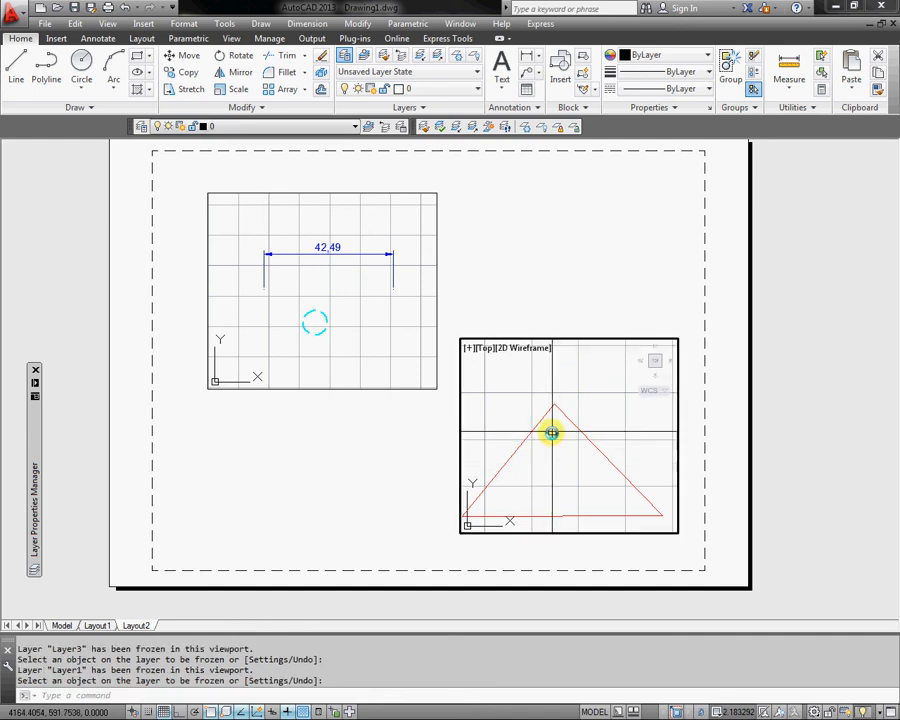
pyautogui.doubleClick(369, 482)
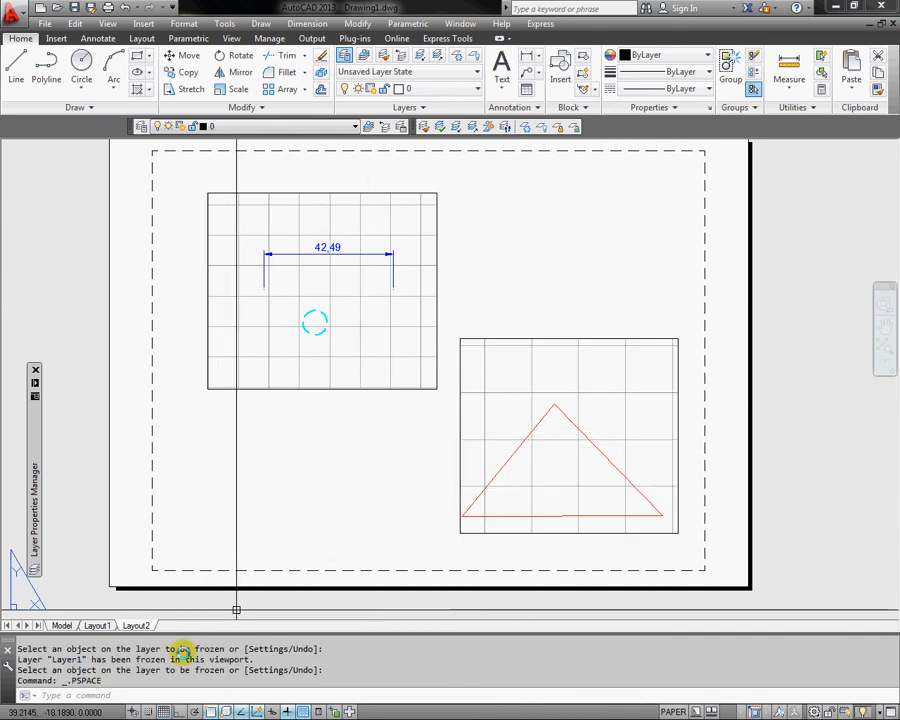
# Examine the per-viewport freeze states of the layers, first in the upper-left viewport and again in the lower-right one
pyautogui.doubleClick(324, 267)
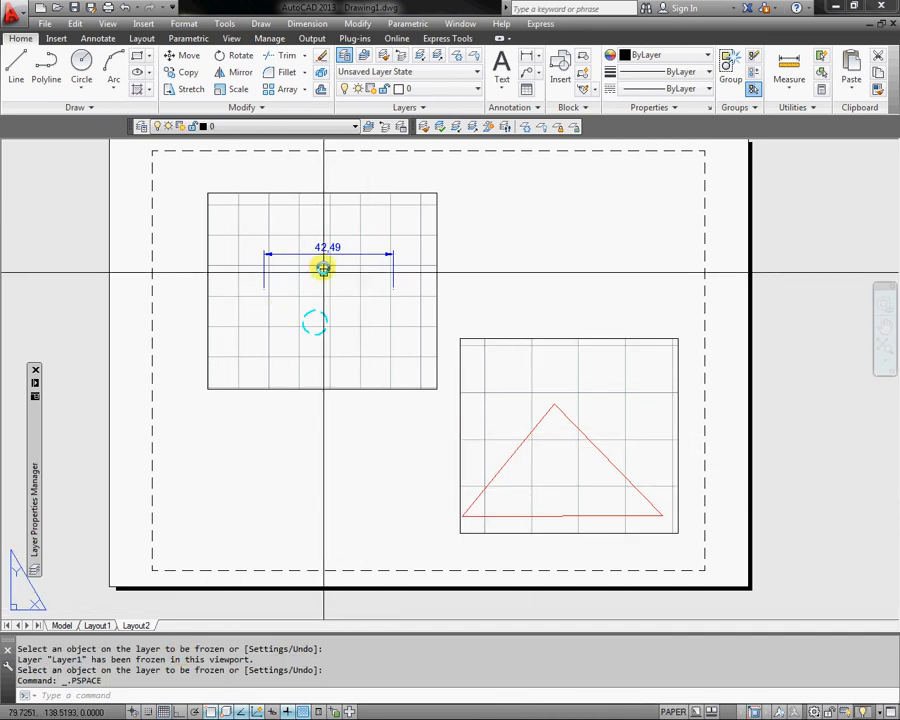
pyautogui.click(300, 126)
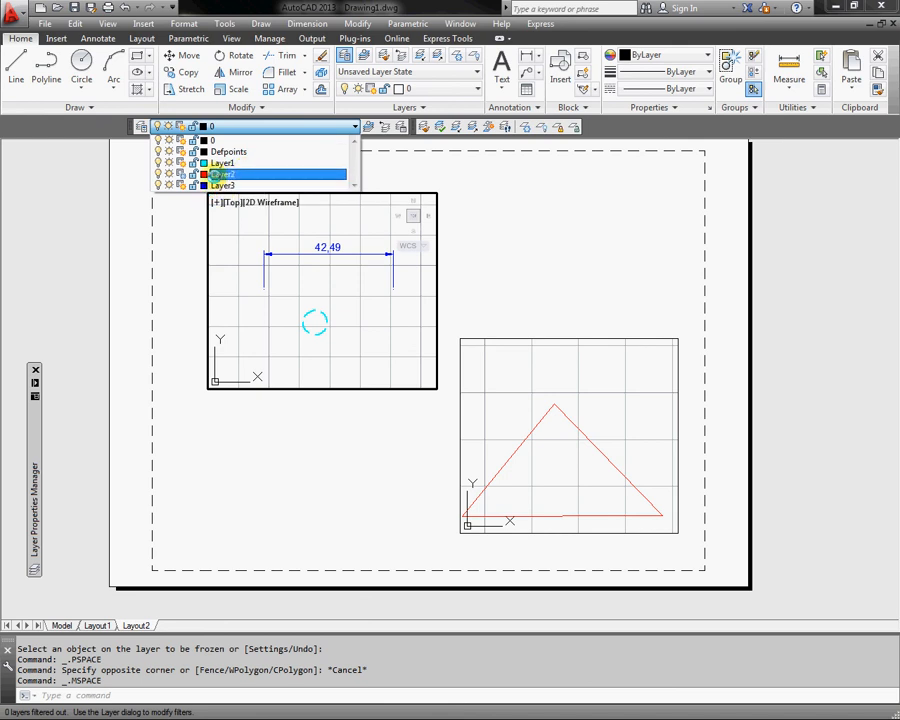
pyautogui.click(458, 181)
pyautogui.click(550, 437)
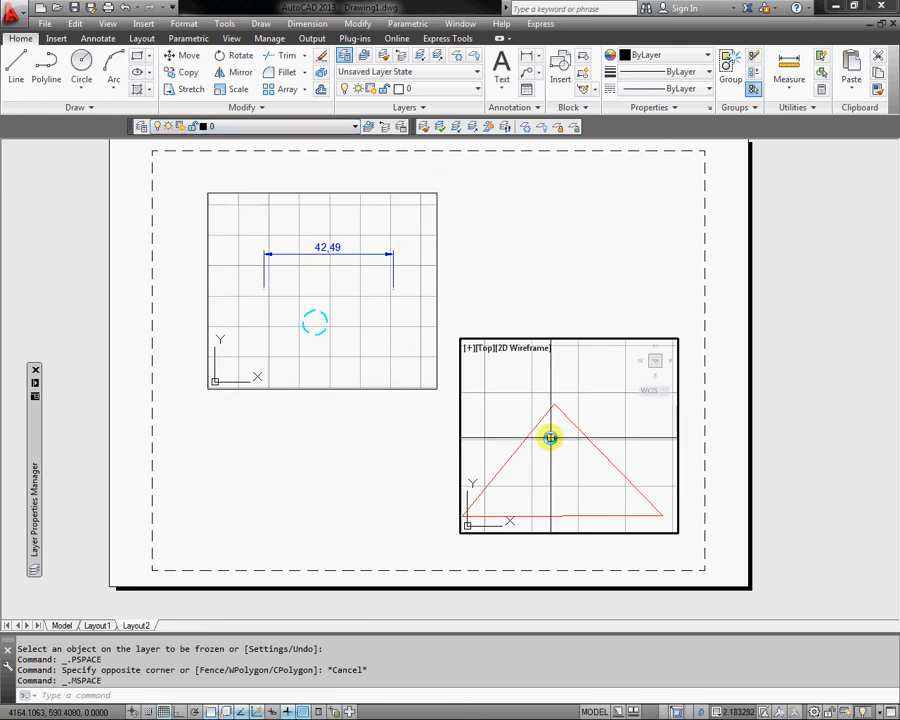
pyautogui.click(266, 126)
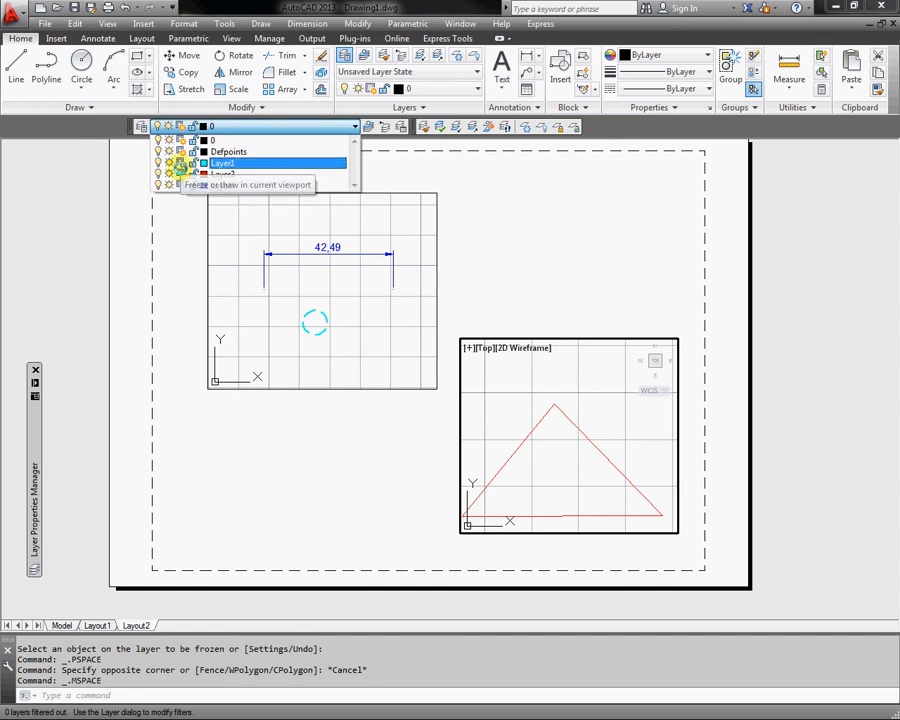
pyautogui.click(436, 177)
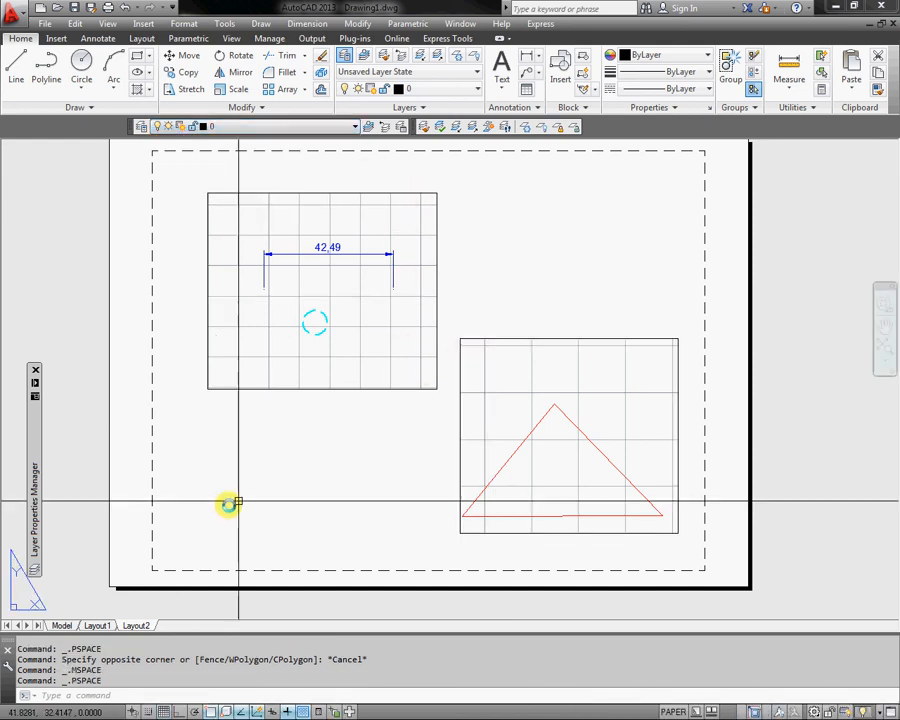
# Return to model space and display the Layer Properties Manager to review the settings of all layers
pyautogui.click(60, 625)
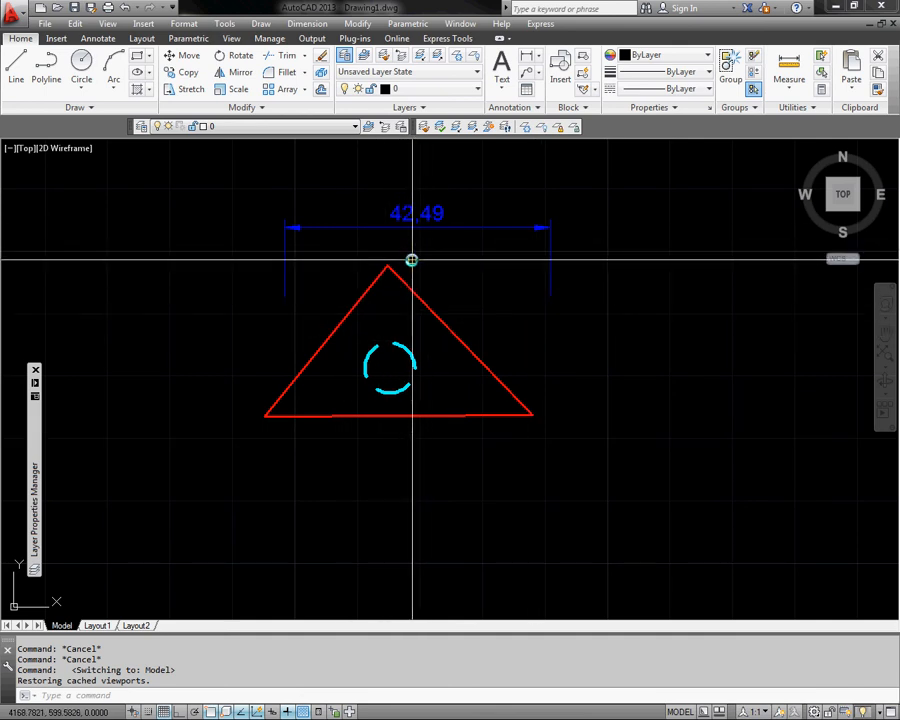
pyautogui.moveTo(410, 256); pyautogui.dragTo(438, 273, button='middle')
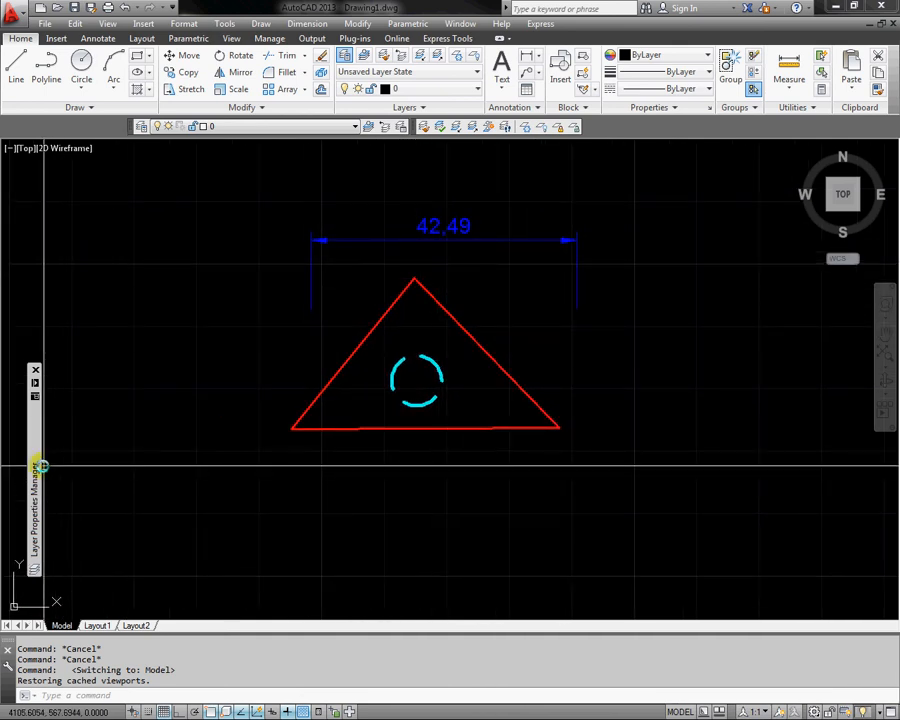
pyautogui.moveTo(35, 463)
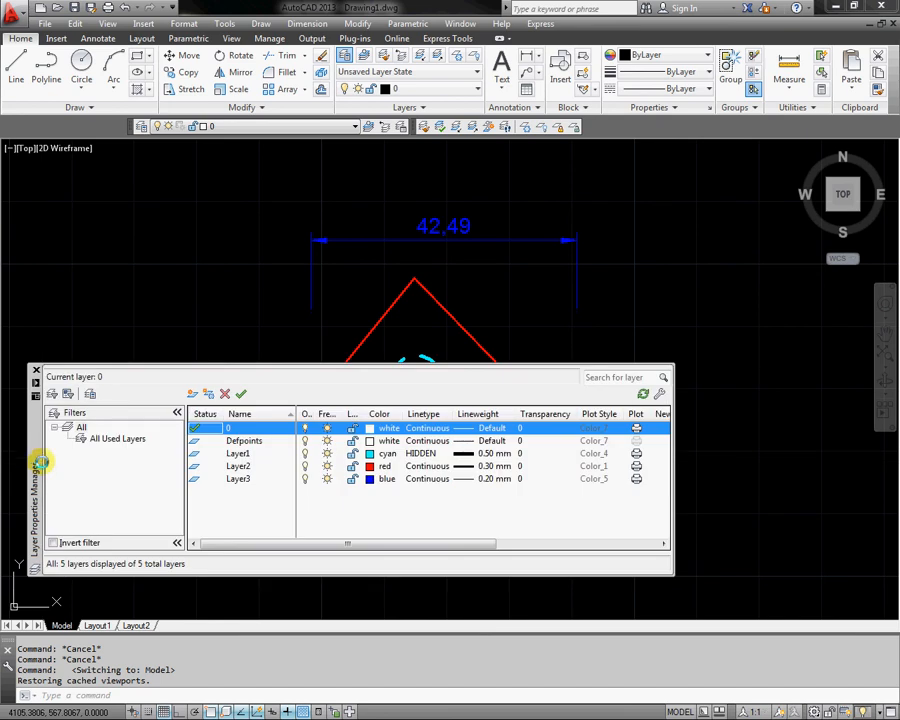
pyautogui.click(553, 352)
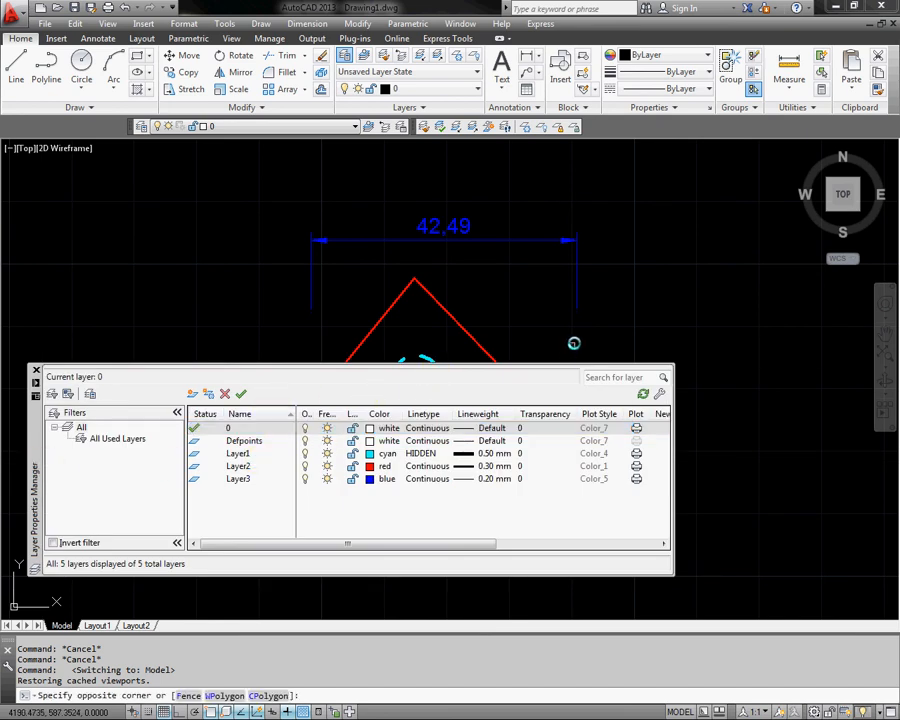